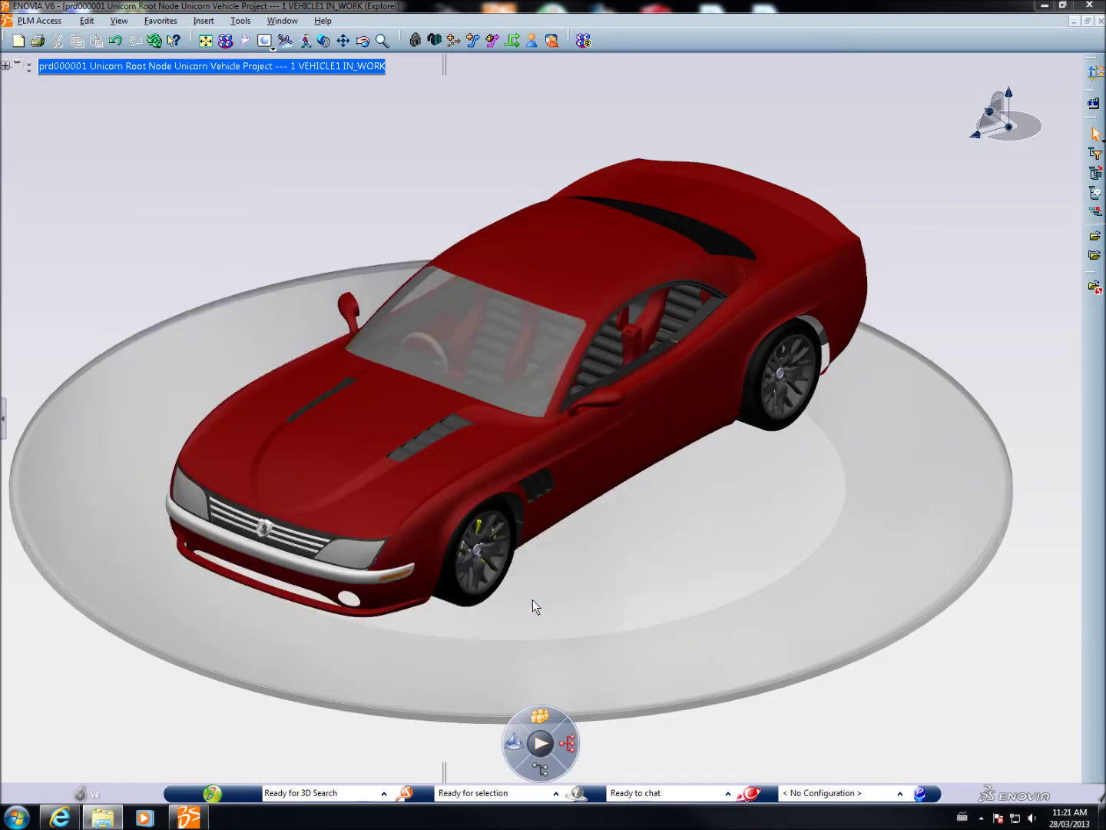
Step: Expand the prd000001 Unicorn Root Node to list its five modules, and explode the car
{"action": "left_click", "coordinate": [6, 66]}
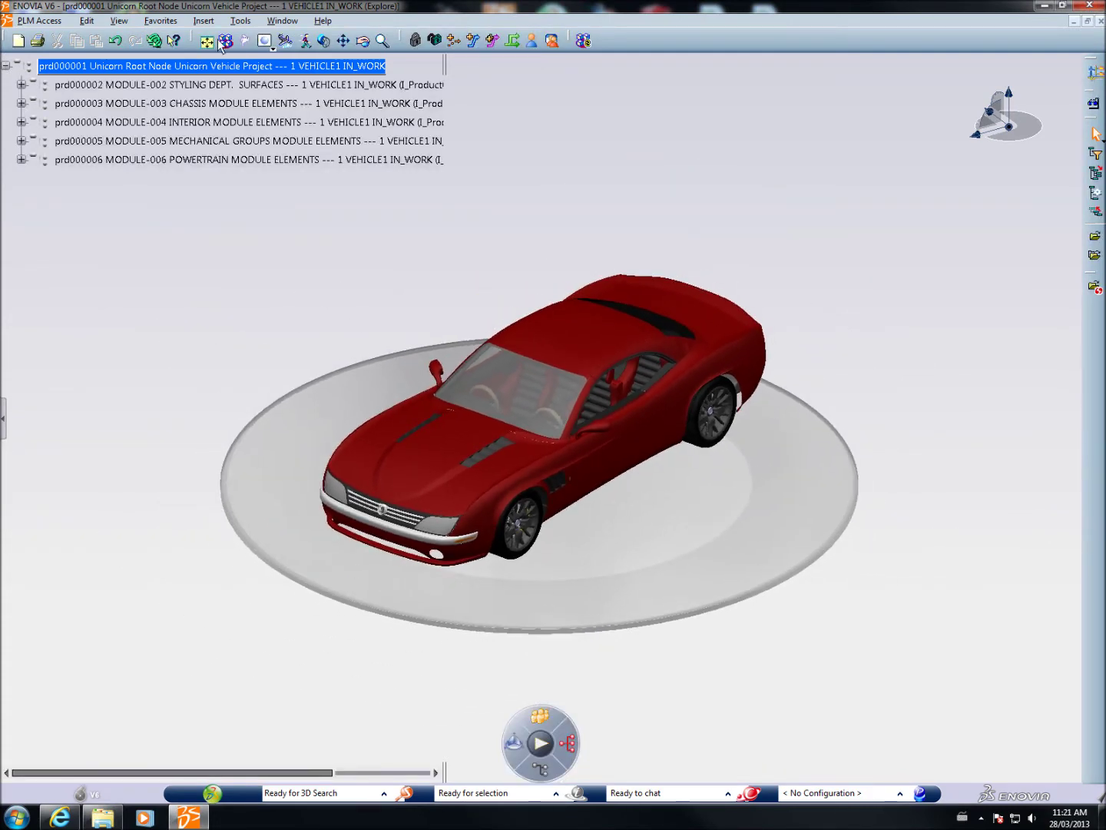
{"action": "left_click", "coordinate": [225, 43]}
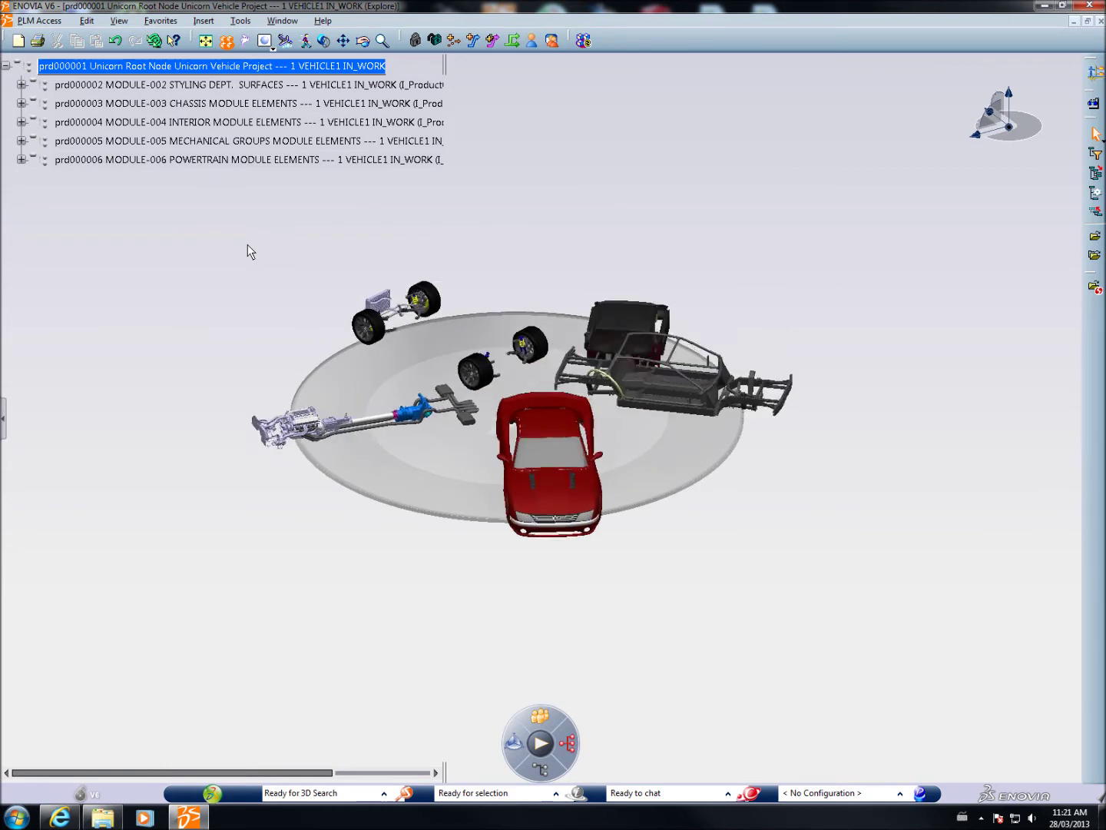
Step: Spin the exploded modules on the turntable and expand MODULE-006 POWERTRAIN into its three sub-modules
{"action": "left_click_drag", "start_coordinate": [391, 501], "coordinate": [508, 503]}
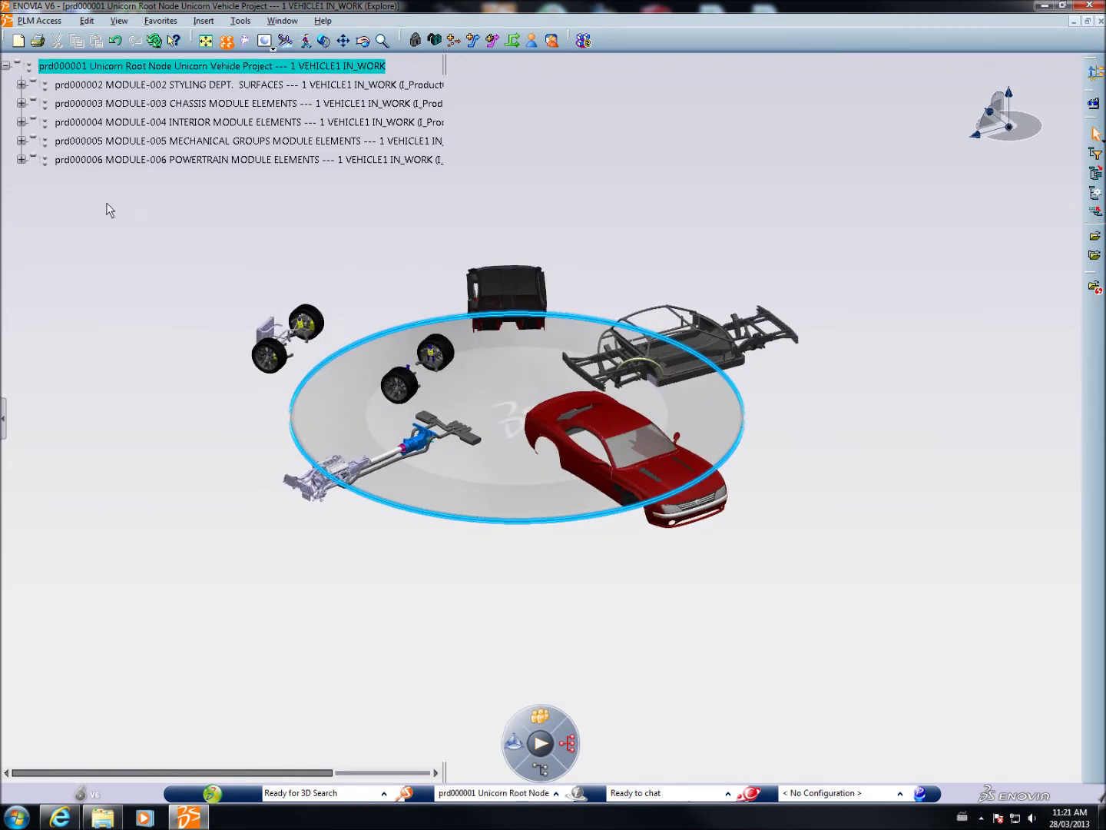
{"action": "left_click", "coordinate": [21, 160]}
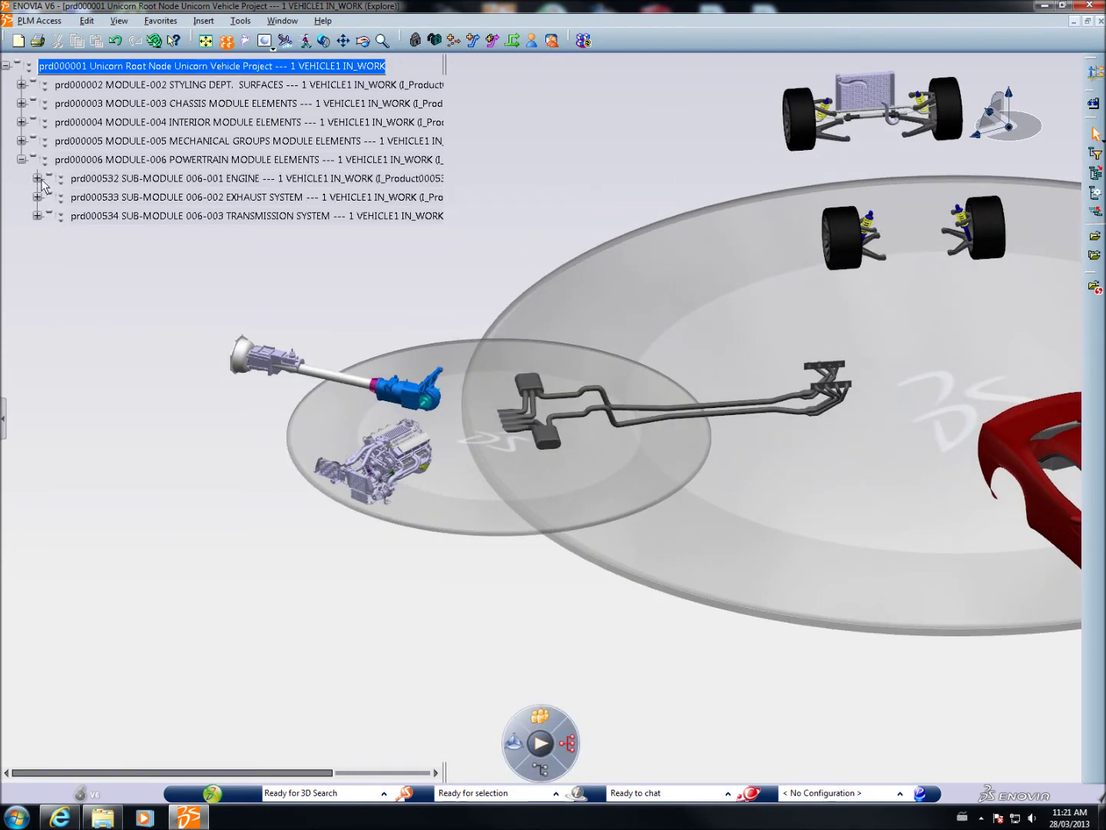
Step: Expand Engine, Exhaust System and G04-RLH-Exhaust System, select the LH exhaust, then reassemble the car
{"action": "left_click", "coordinate": [39, 178]}
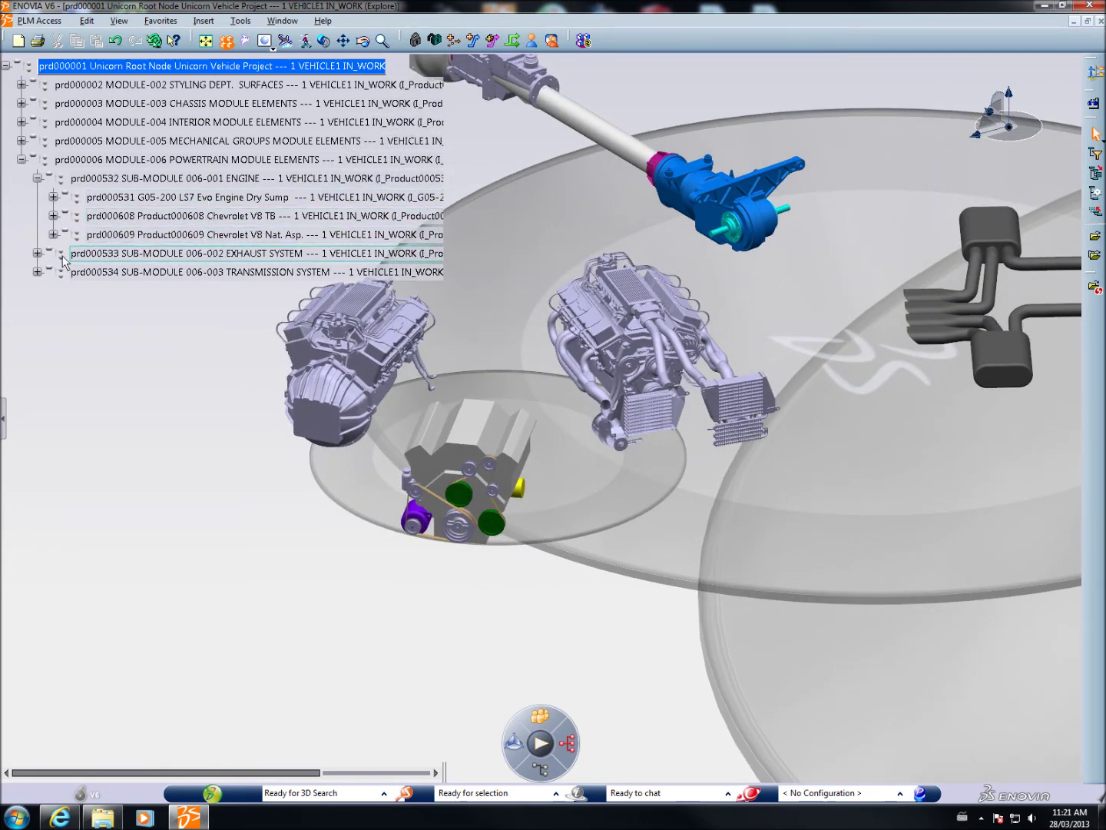
{"action": "left_click", "coordinate": [37, 253]}
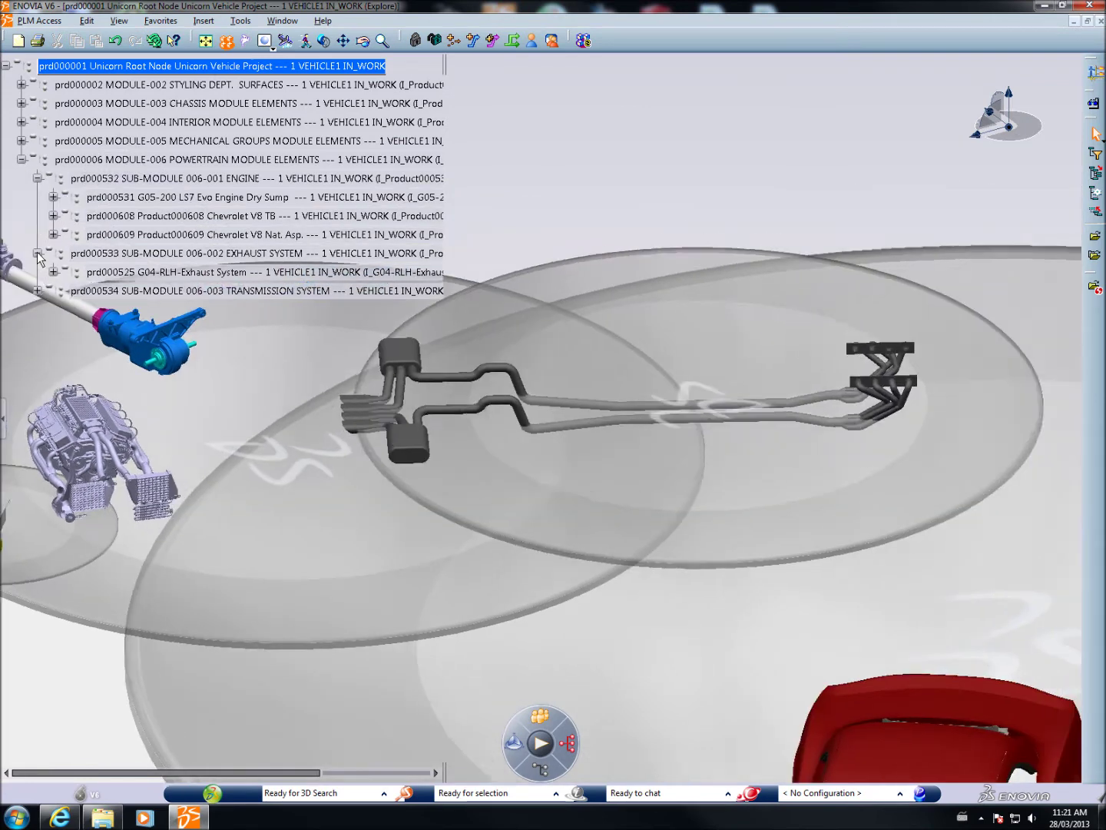
{"action": "left_click", "coordinate": [53, 273]}
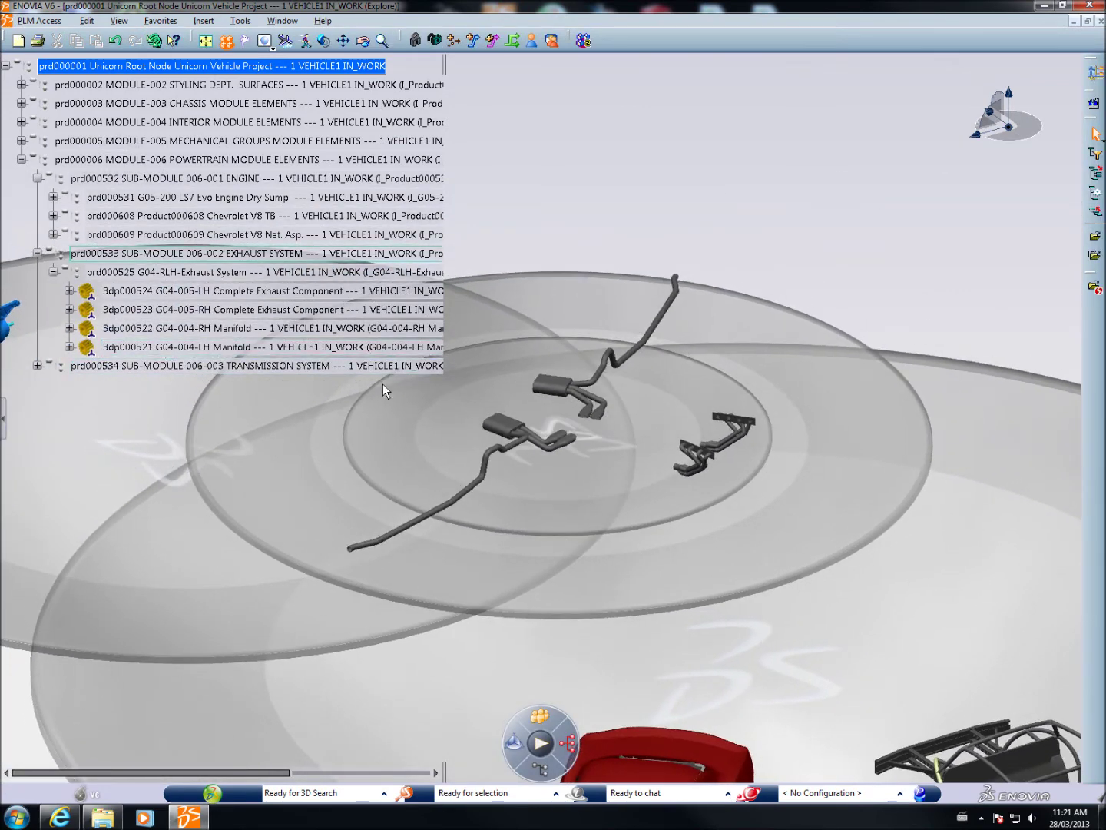
{"action": "left_click", "coordinate": [554, 390]}
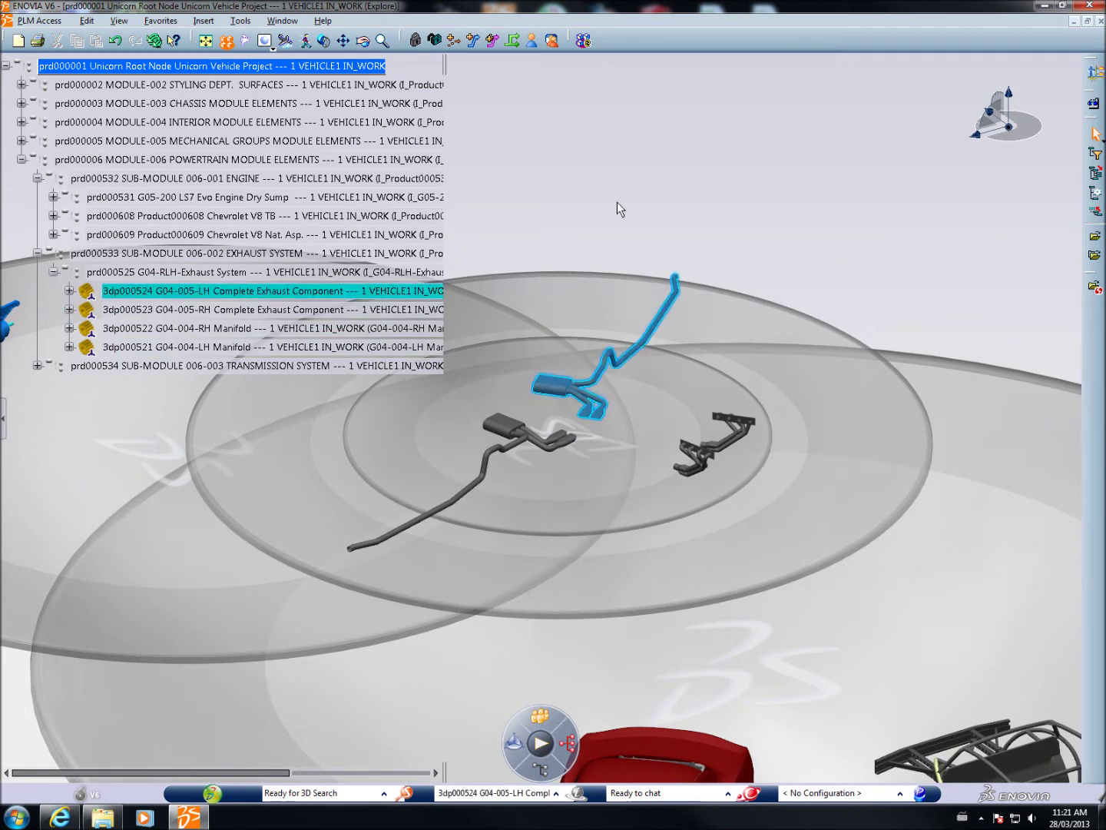
{"action": "left_click", "coordinate": [224, 43]}
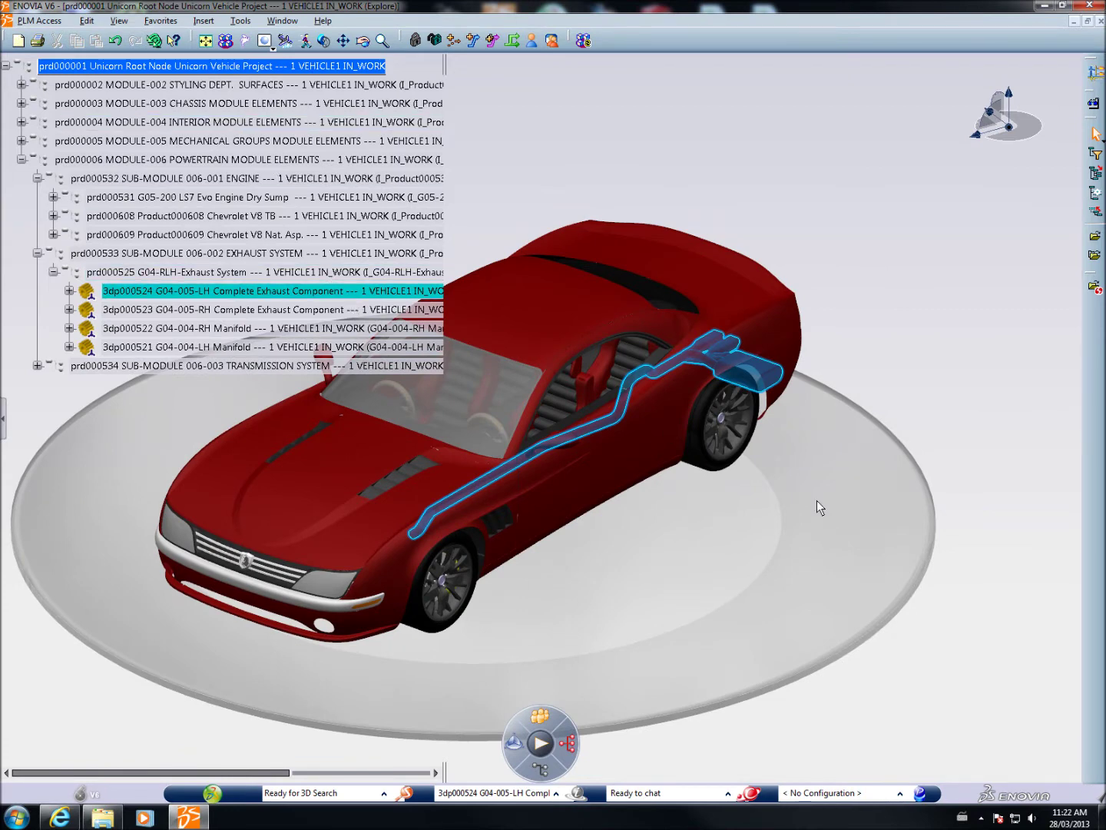
{"action": "mouse_move", "coordinate": [876, 565]}
{"action": "left_mouse_down"}
{"action": "mouse_move", "coordinate": [728, 653]}
{"action": "mouse_move", "coordinate": [488, 683]}
{"action": "mouse_move", "coordinate": [169, 670]}
{"action": "mouse_move", "coordinate": [15, 606]}
{"action": "mouse_move", "coordinate": [3, 526]}
{"action": "left_mouse_up"}
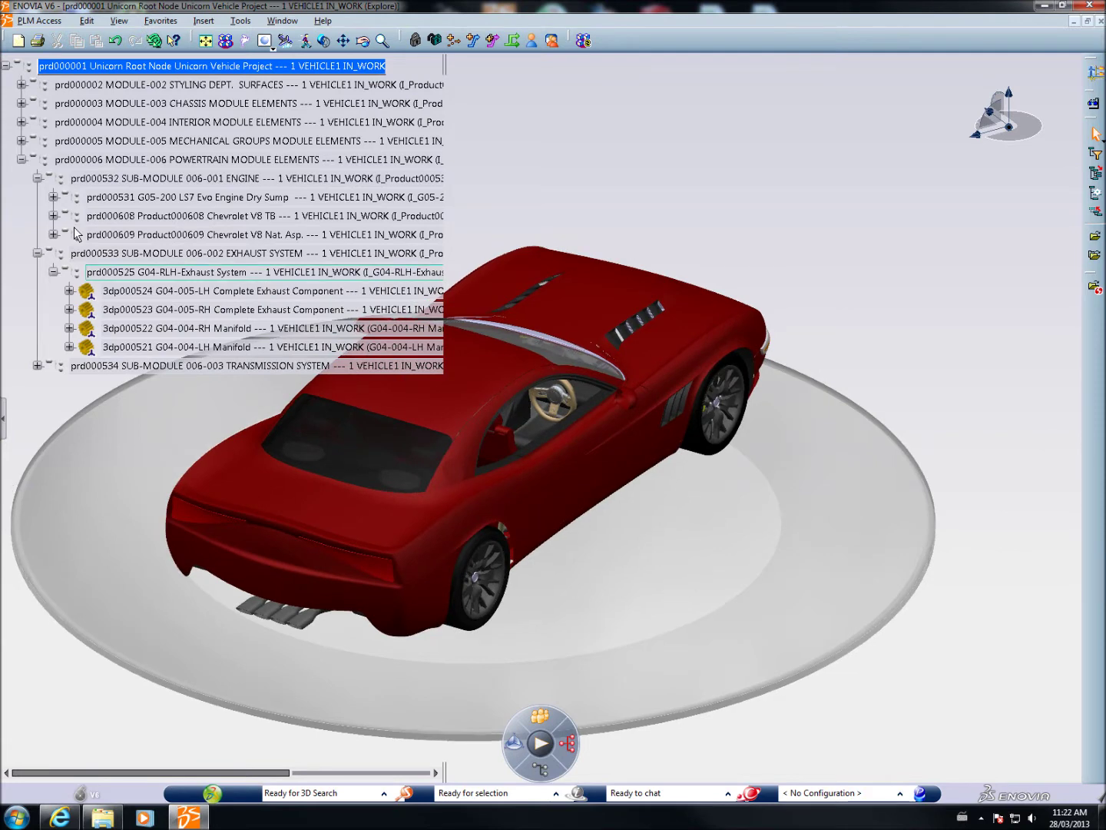
Step: Expand All on the root node's product structure and explode the vehicle again
{"action": "left_click", "coordinate": [101, 67]}
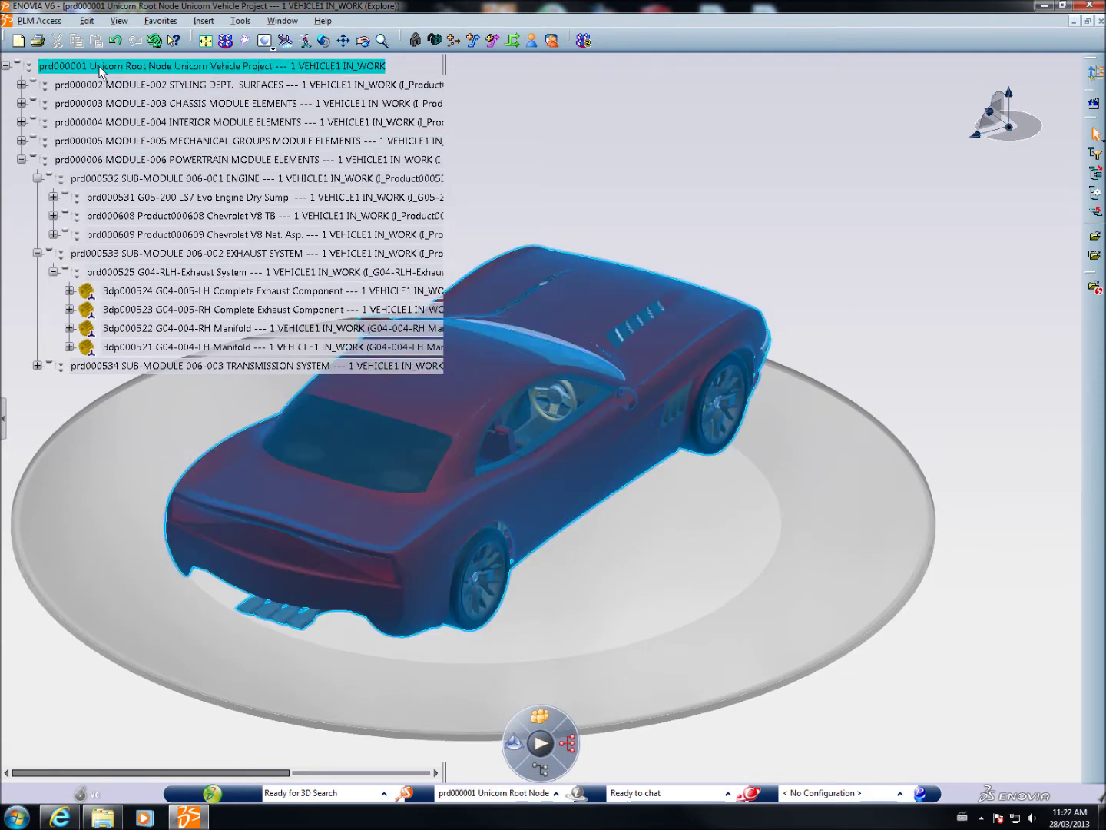
{"action": "right_click", "coordinate": [99, 66]}
{"action": "left_click", "coordinate": [143, 150]}
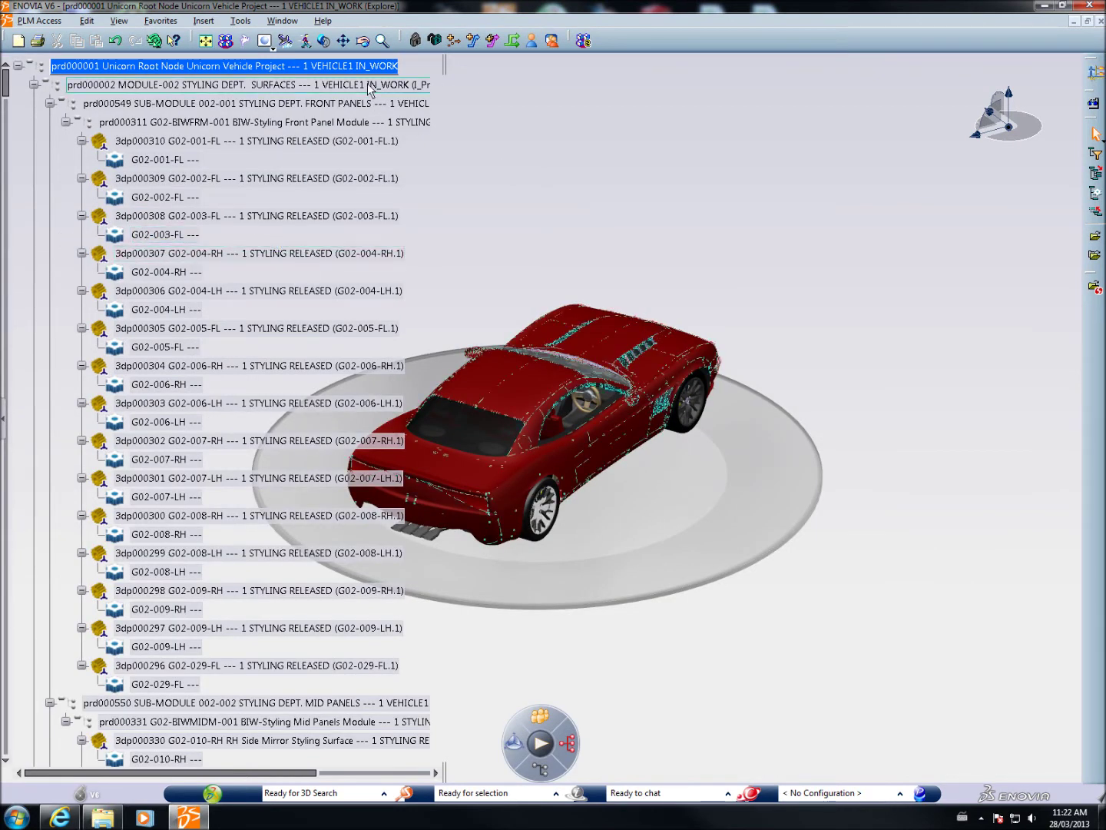
{"action": "left_click", "coordinate": [227, 39]}
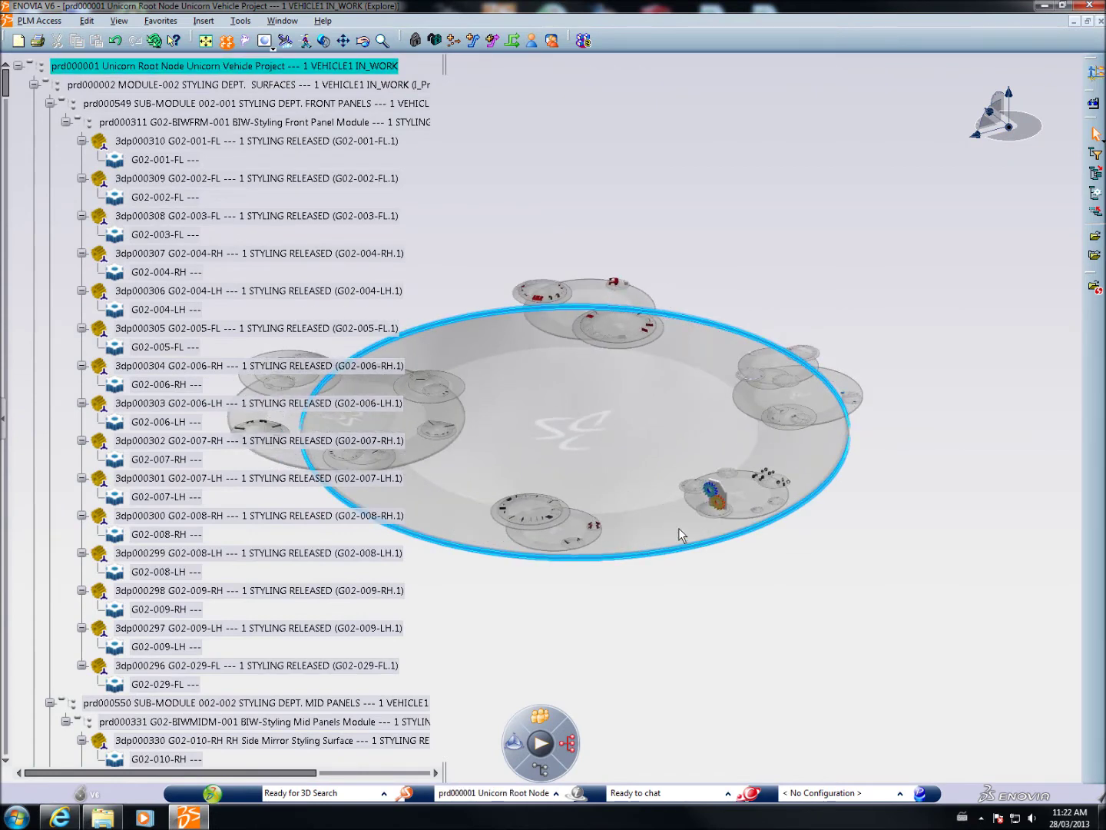
Step: Zoom into the Mechanical Groups module on the turntable and bring up its context menu
{"action": "left_click", "coordinate": [670, 522]}
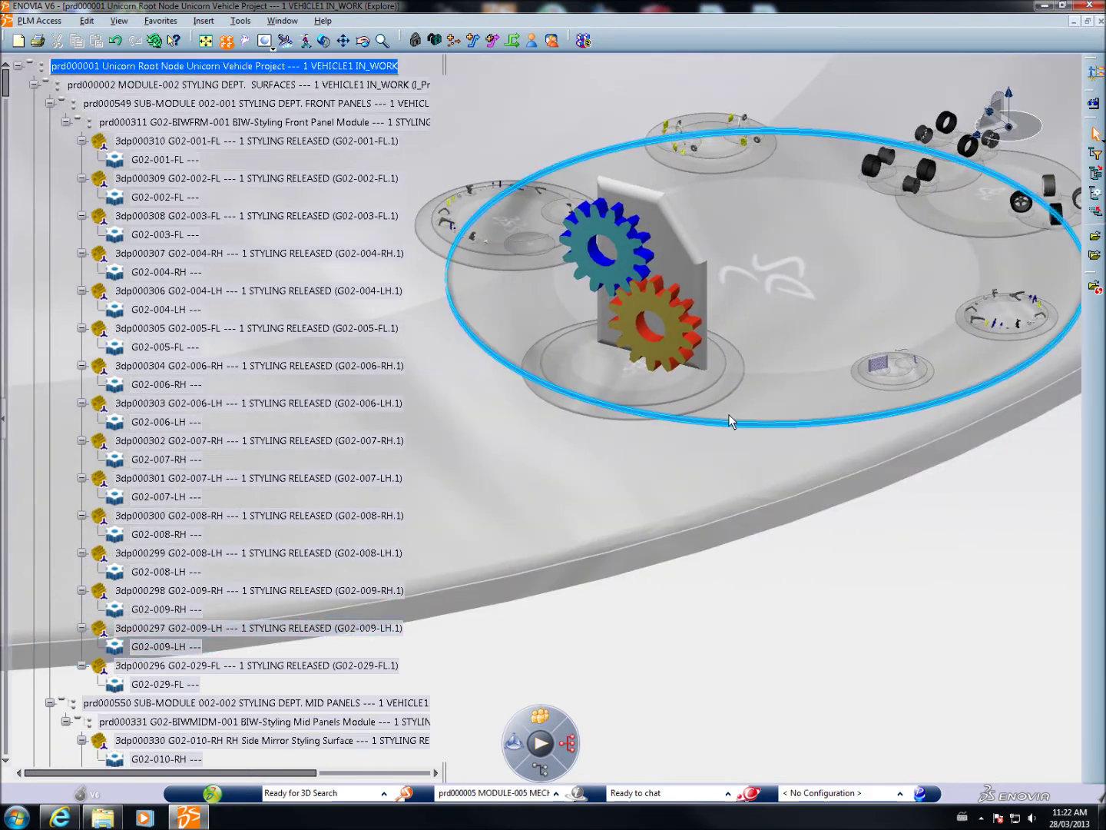
{"action": "right_click", "coordinate": [728, 414]}
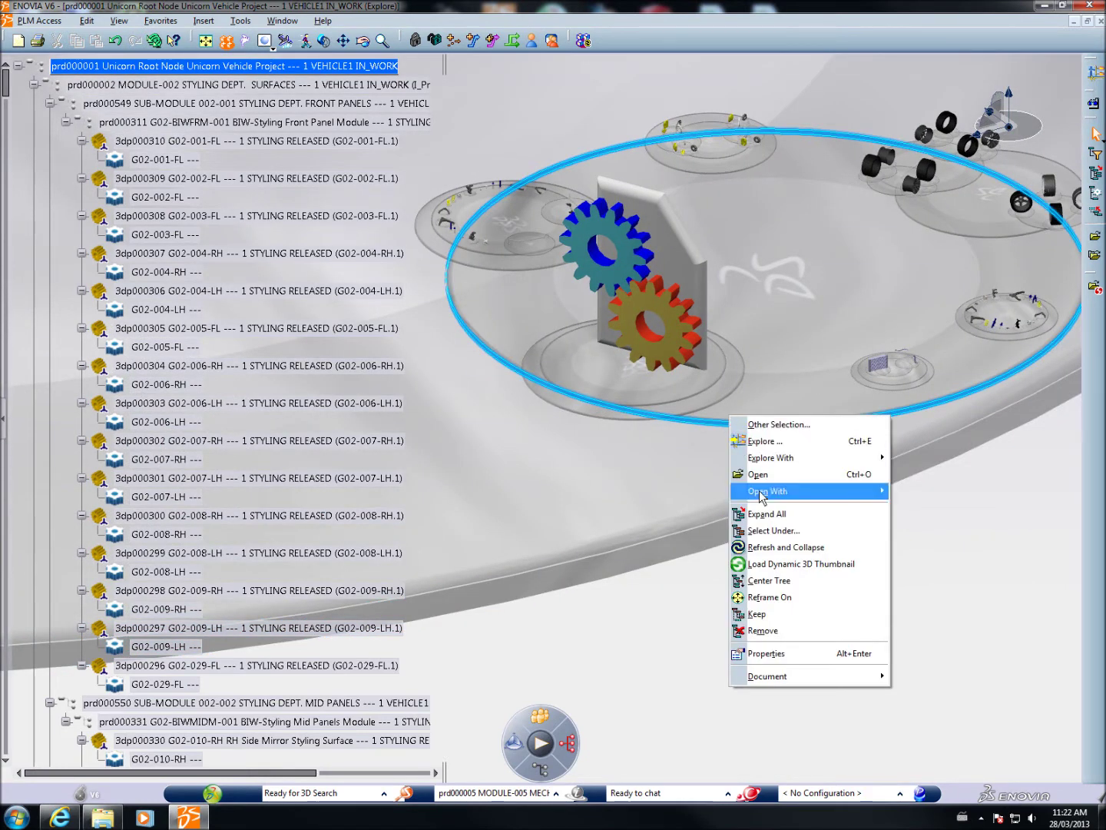
Step: Center the tree on Mechanical Groups, rotate the turntable, then center it on the gear plate part
{"action": "left_click", "coordinate": [771, 581]}
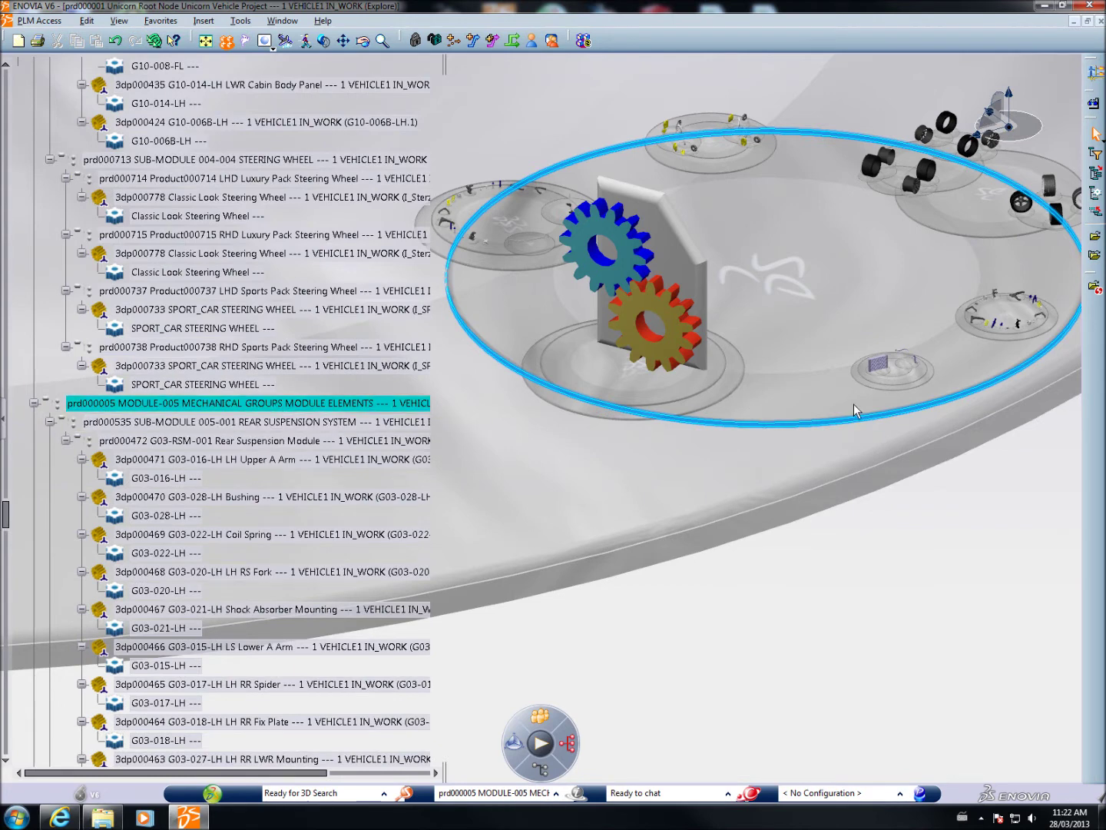
{"action": "mouse_move", "coordinate": [847, 414]}
{"action": "left_mouse_down"}
{"action": "mouse_move", "coordinate": [663, 421]}
{"action": "mouse_move", "coordinate": [475, 383]}
{"action": "mouse_move", "coordinate": [297, 315]}
{"action": "mouse_move", "coordinate": [452, 404]}
{"action": "mouse_move", "coordinate": [760, 442]}
{"action": "mouse_move", "coordinate": [978, 413]}
{"action": "left_mouse_up"}
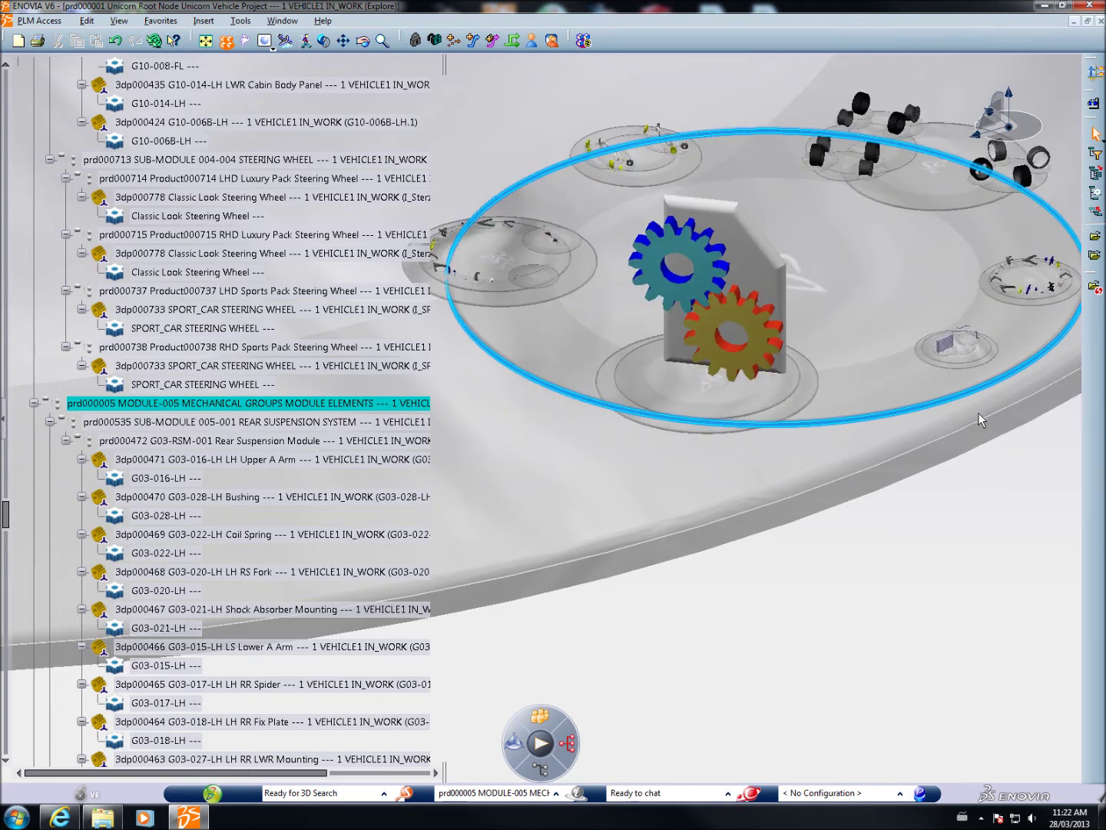
{"action": "left_click", "coordinate": [711, 312]}
{"action": "right_click", "coordinate": [710, 311]}
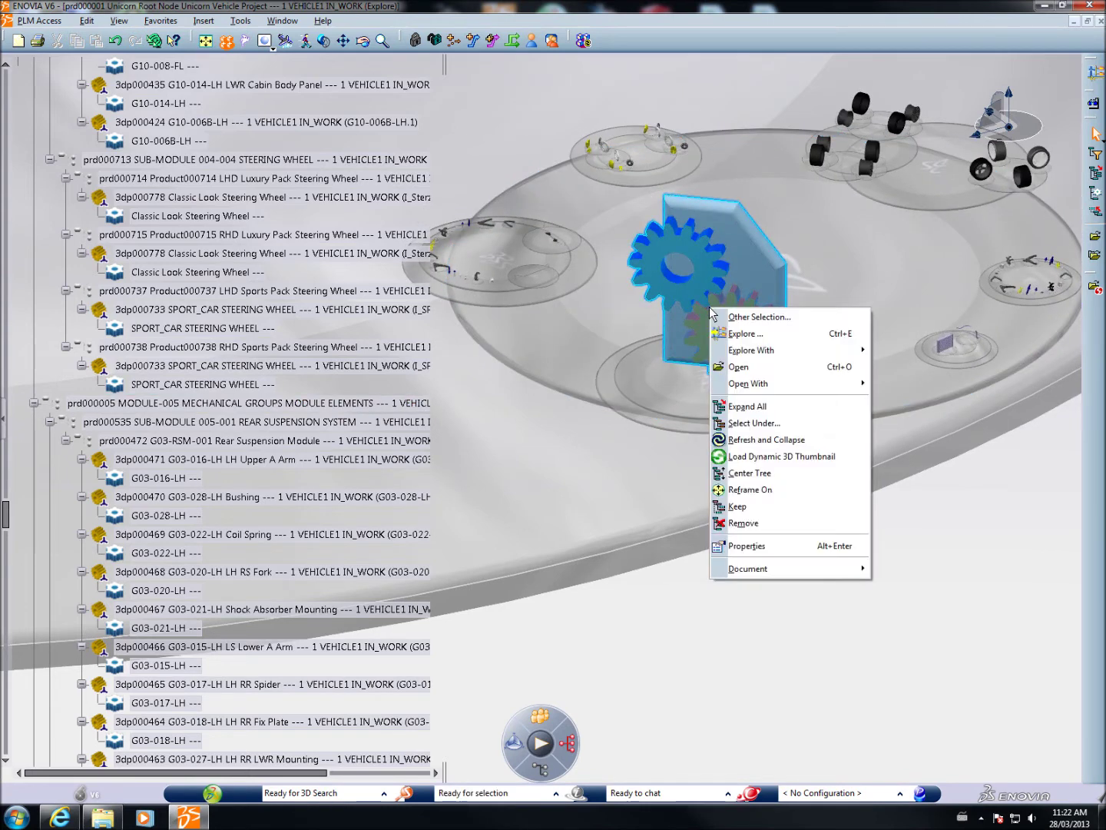
{"action": "left_click", "coordinate": [759, 472]}
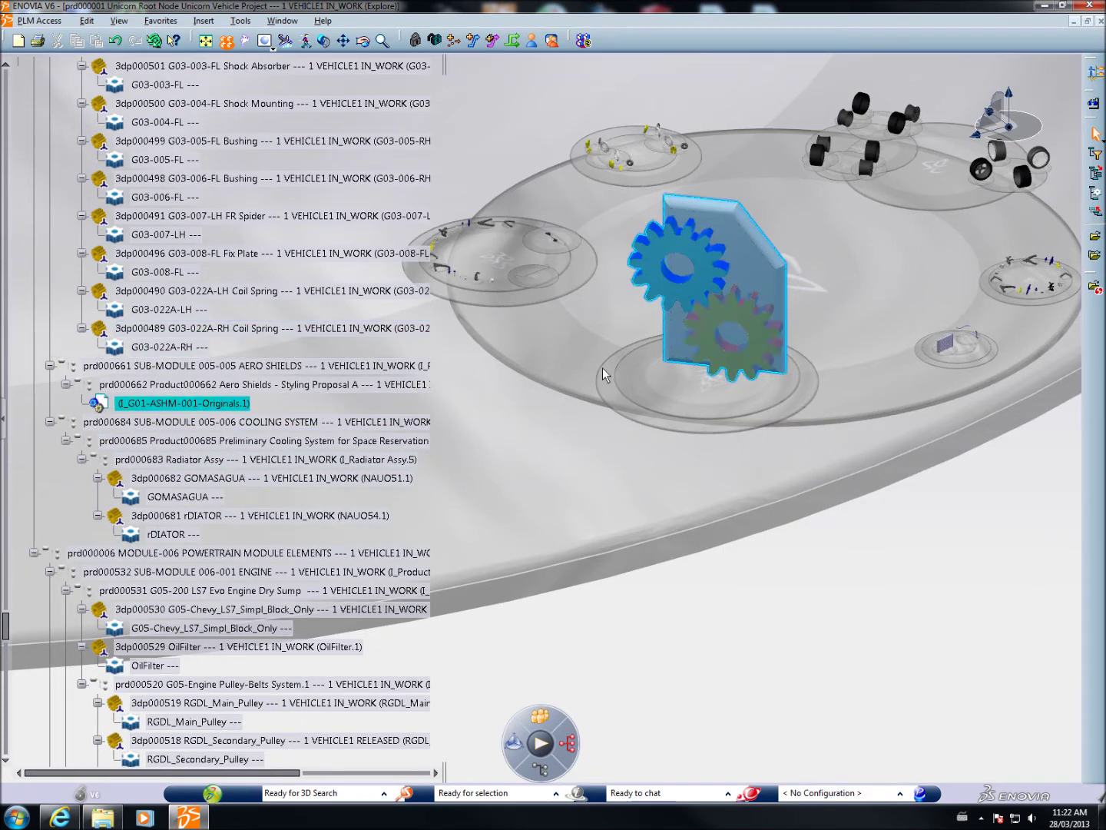
{"action": "right_click", "coordinate": [690, 322]}
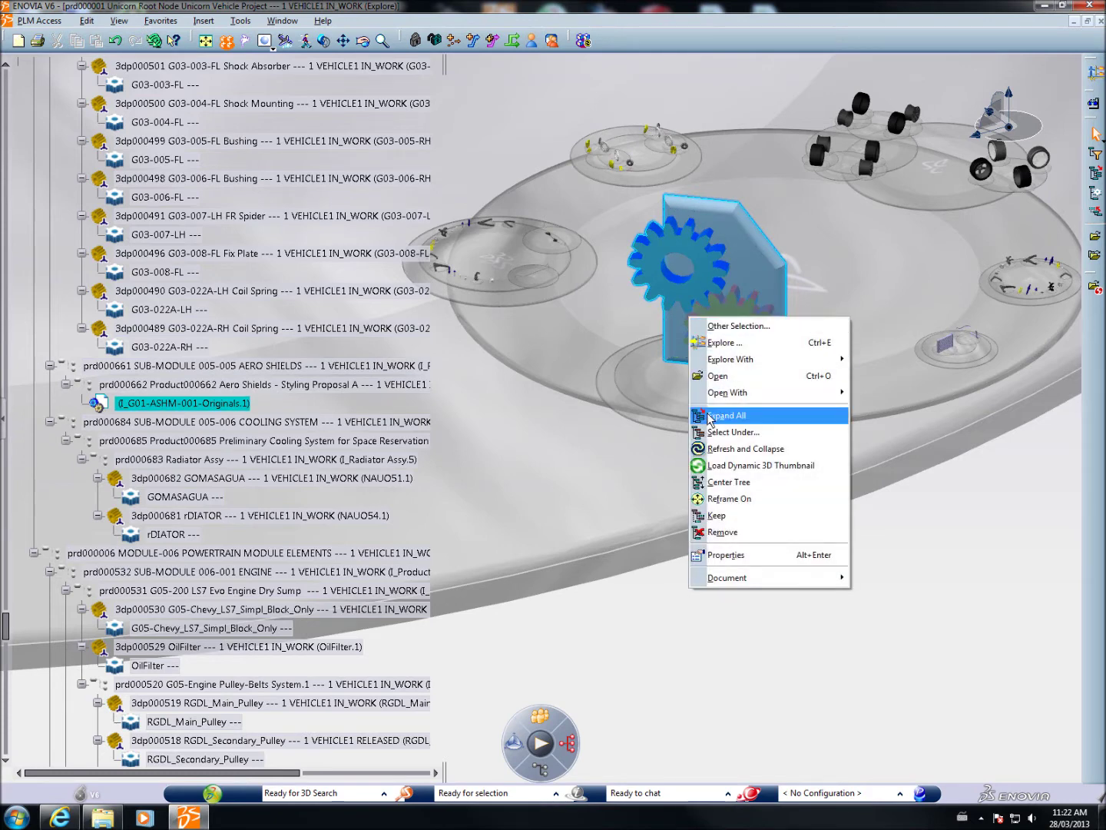
Step: Expand All beneath the gear plate's Aero Shields originals, then right-click the G01-088-SHHOLD part
{"action": "left_click", "coordinate": [692, 371]}
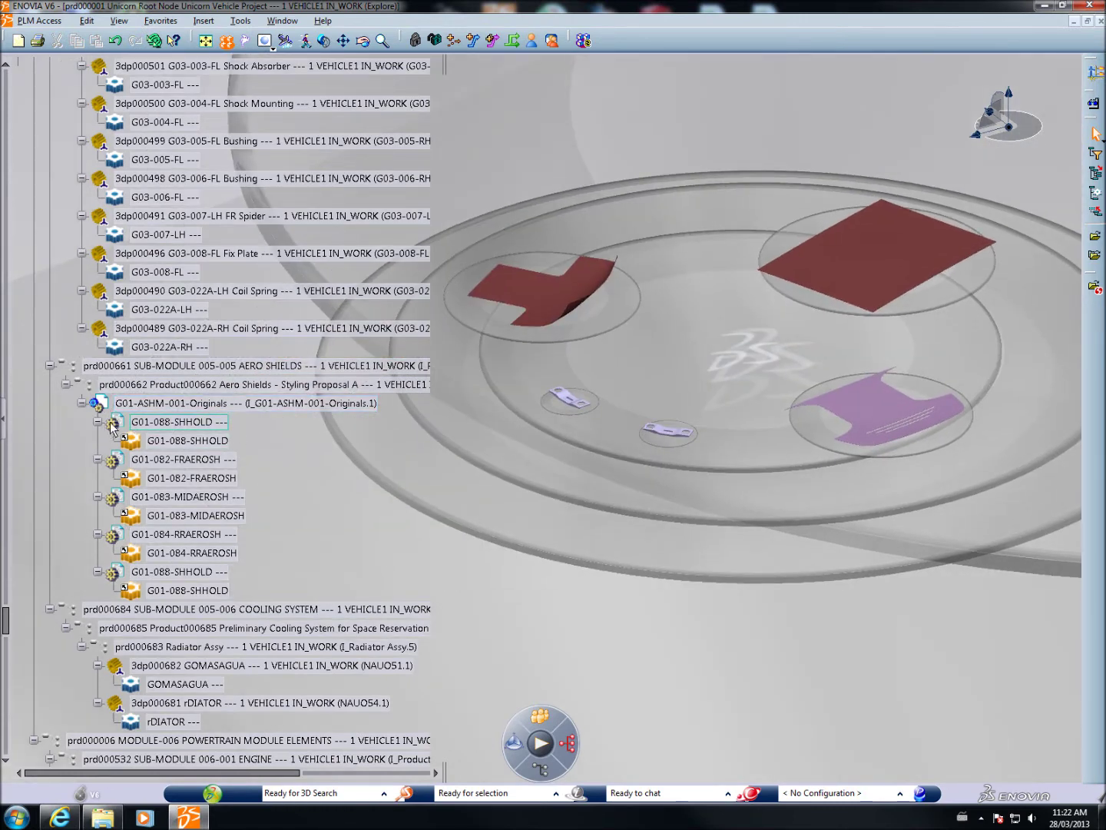
{"action": "left_click", "coordinate": [176, 423]}
{"action": "right_click", "coordinate": [177, 426]}
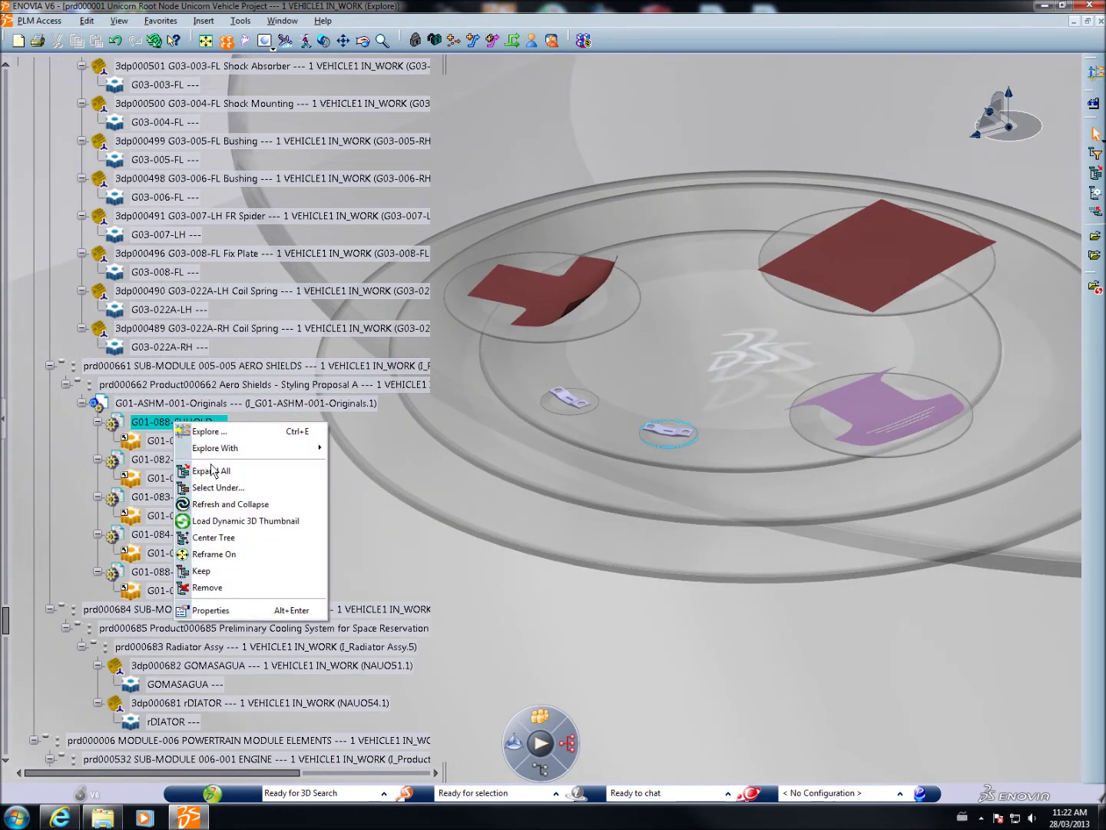
Step: Review and close G01-088-SHHOLD's Properties, then bring the full vehicle assembly back into view
{"action": "left_click", "coordinate": [230, 612]}
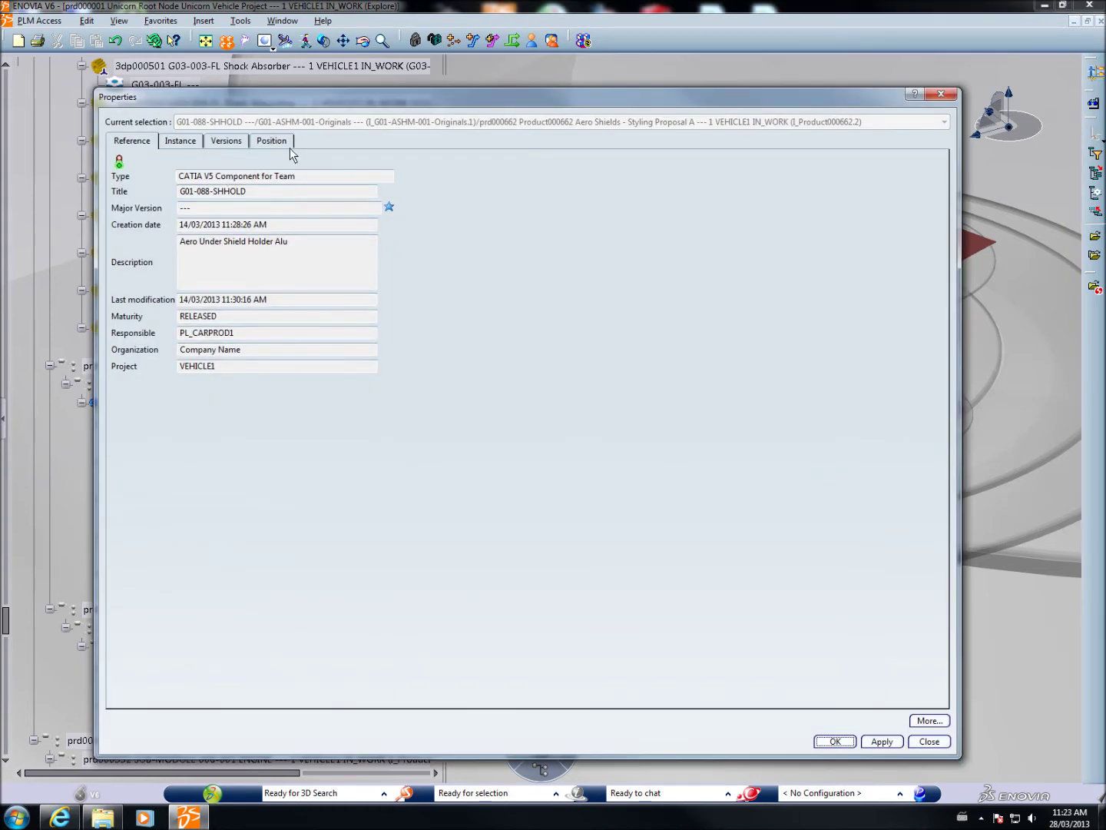
{"action": "left_click", "coordinate": [940, 93]}
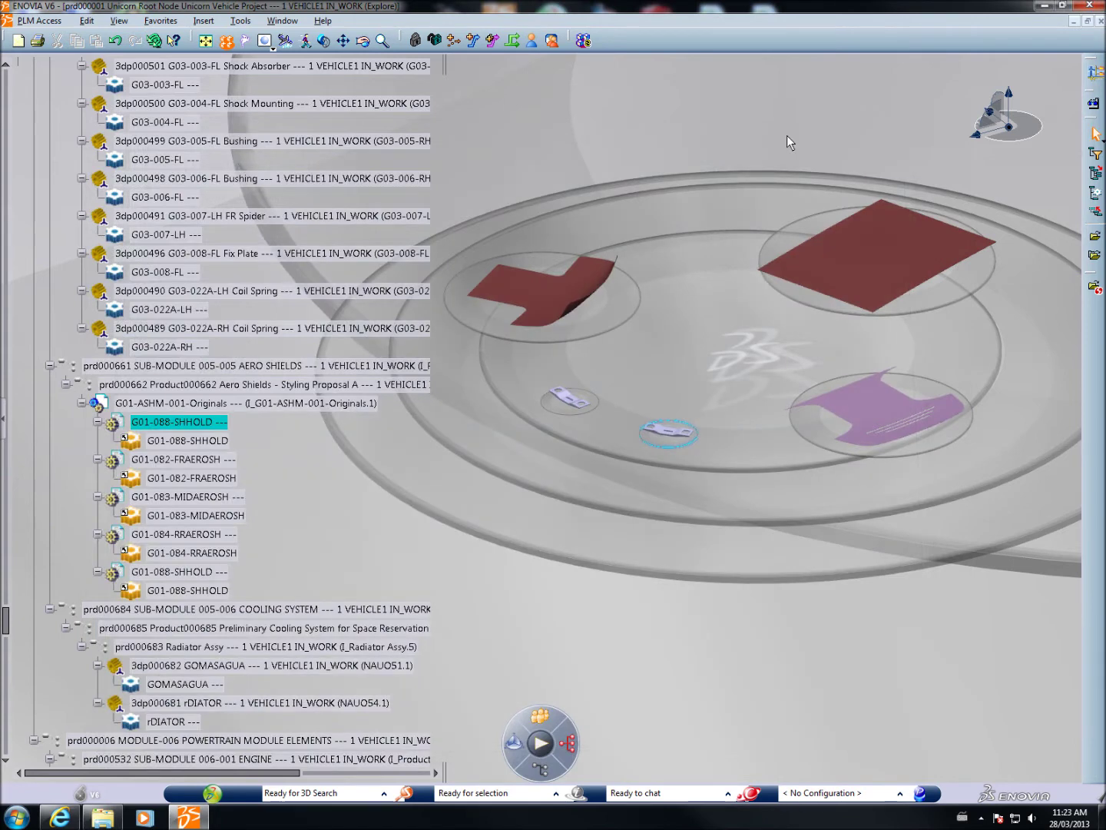
{"action": "left_click", "coordinate": [226, 42]}
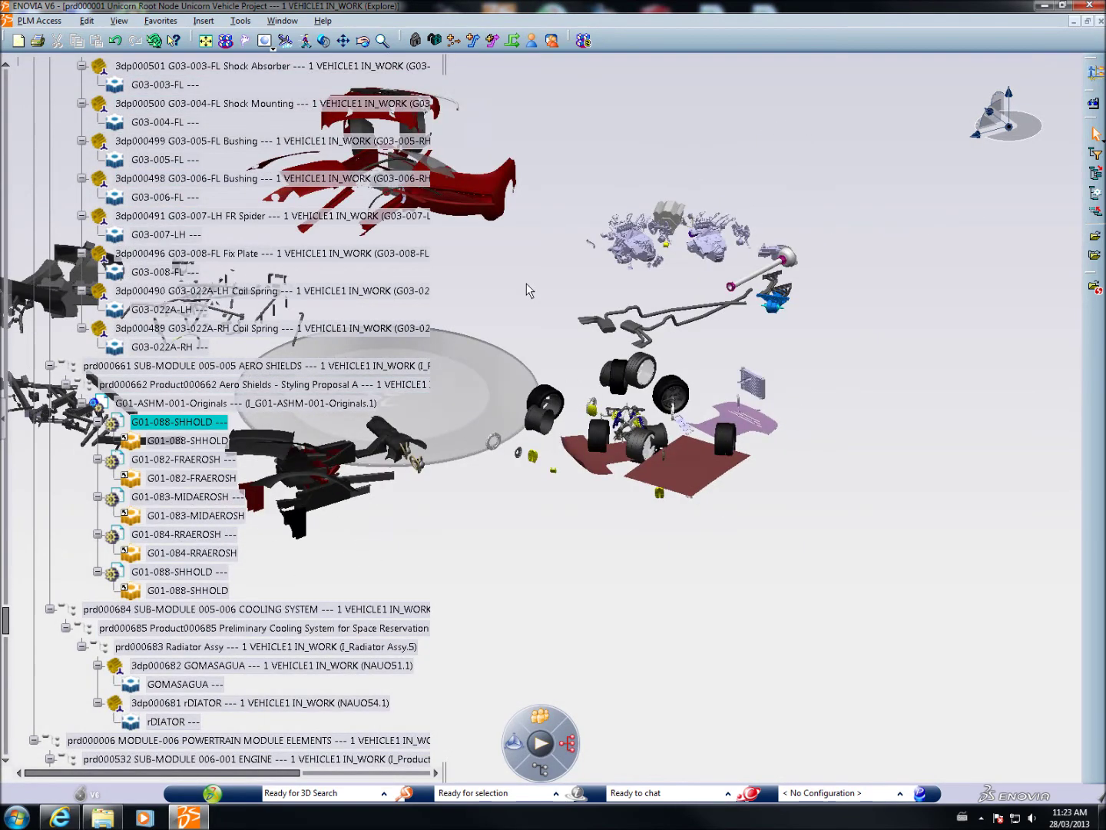
Step: Orbit the reassembled car to view from below and colour it by lock status
{"action": "mouse_move", "coordinate": [758, 510]}
{"action": "middle_mouse_down"}
{"action": "mouse_move", "coordinate": [584, 411]}
{"action": "mouse_move", "coordinate": [630, 260]}
{"action": "mouse_move", "coordinate": [597, 417]}
{"action": "mouse_move", "coordinate": [713, 489]}
{"action": "mouse_move", "coordinate": [700, 468]}
{"action": "mouse_move", "coordinate": [672, 428]}
{"action": "mouse_move", "coordinate": [670, 538]}
{"action": "middle_mouse_up"}
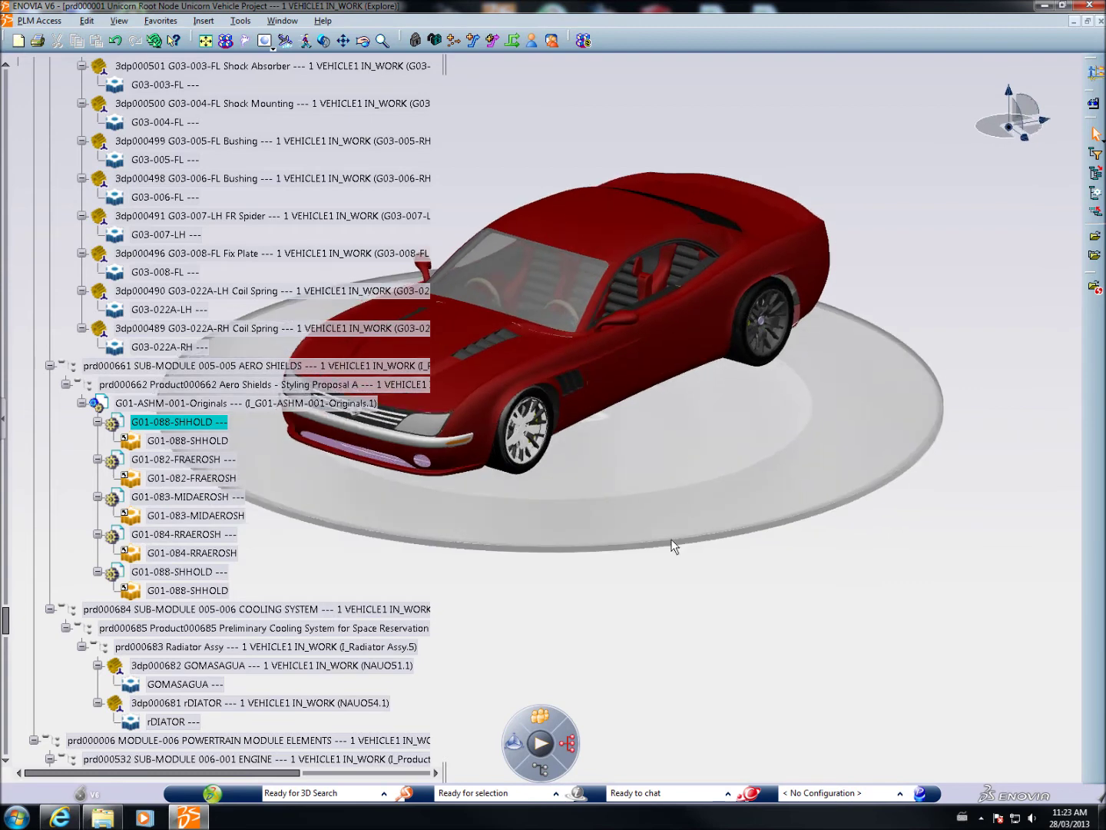
{"action": "left_click", "coordinate": [541, 719]}
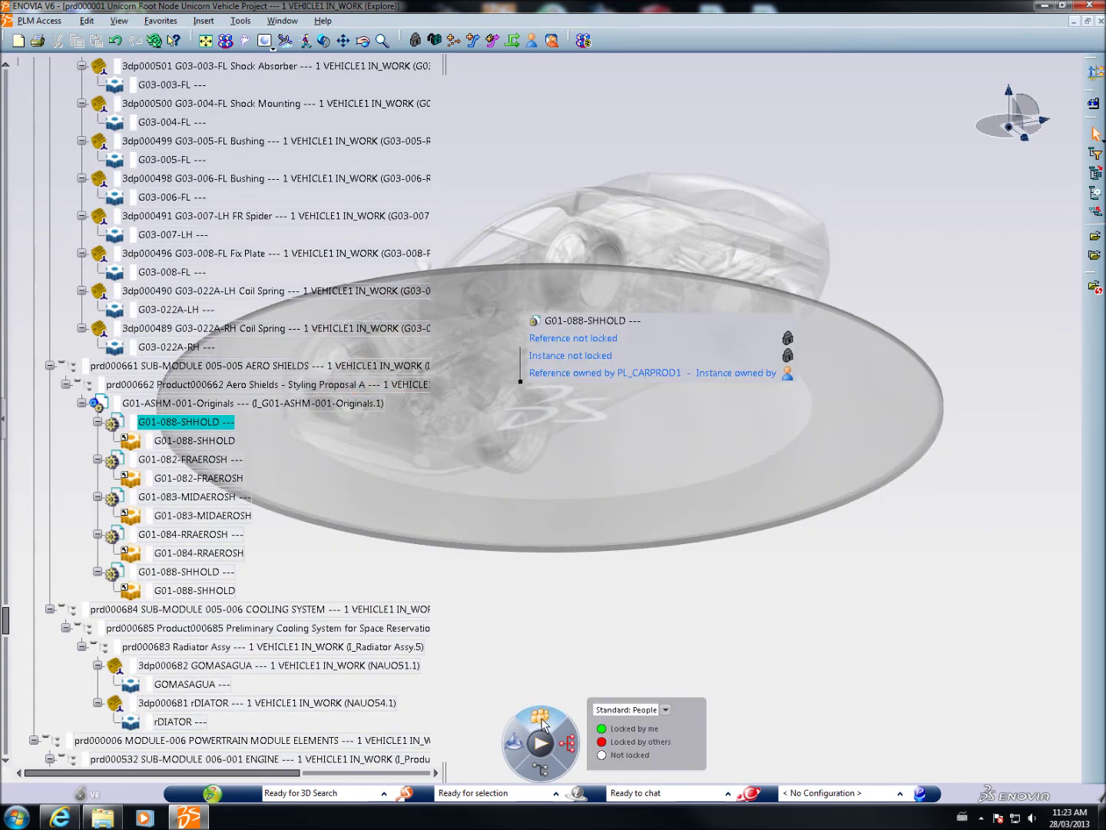
Step: Switch the colouring criterion to CAD Origin and orbit to an eye-level side view
{"action": "left_click", "coordinate": [665, 708]}
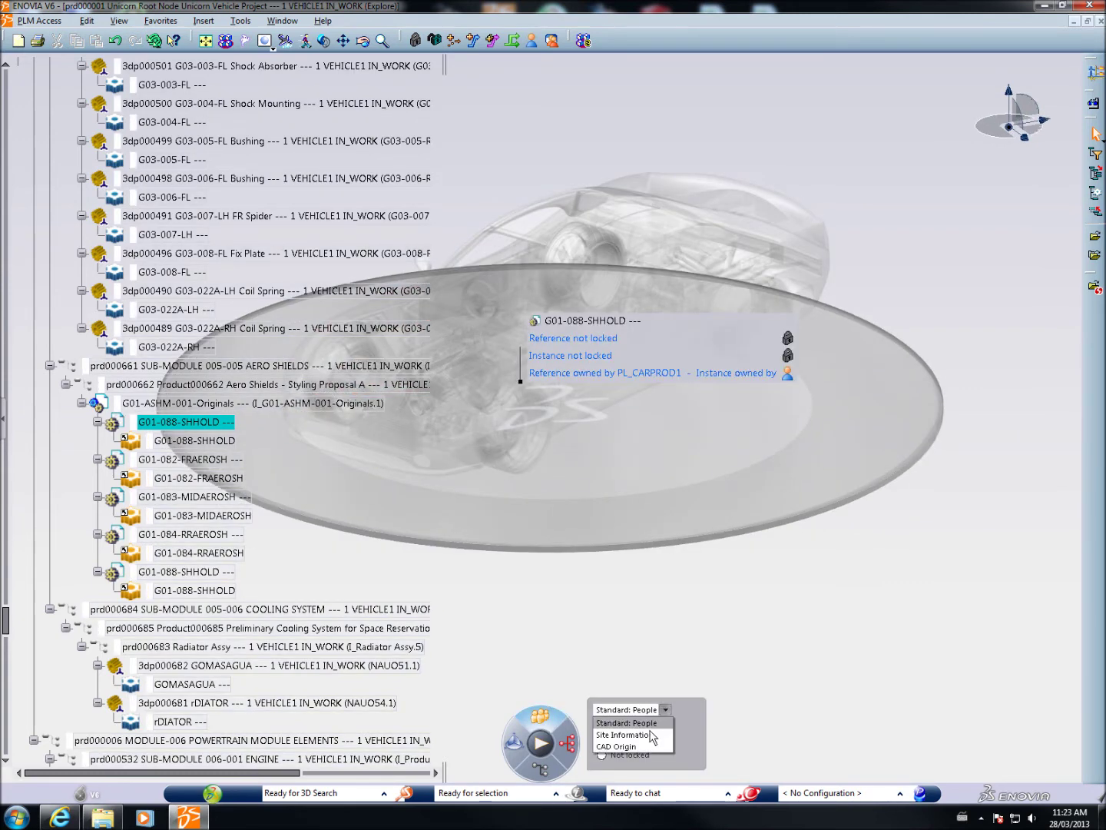
{"action": "key", "text": "Return"}
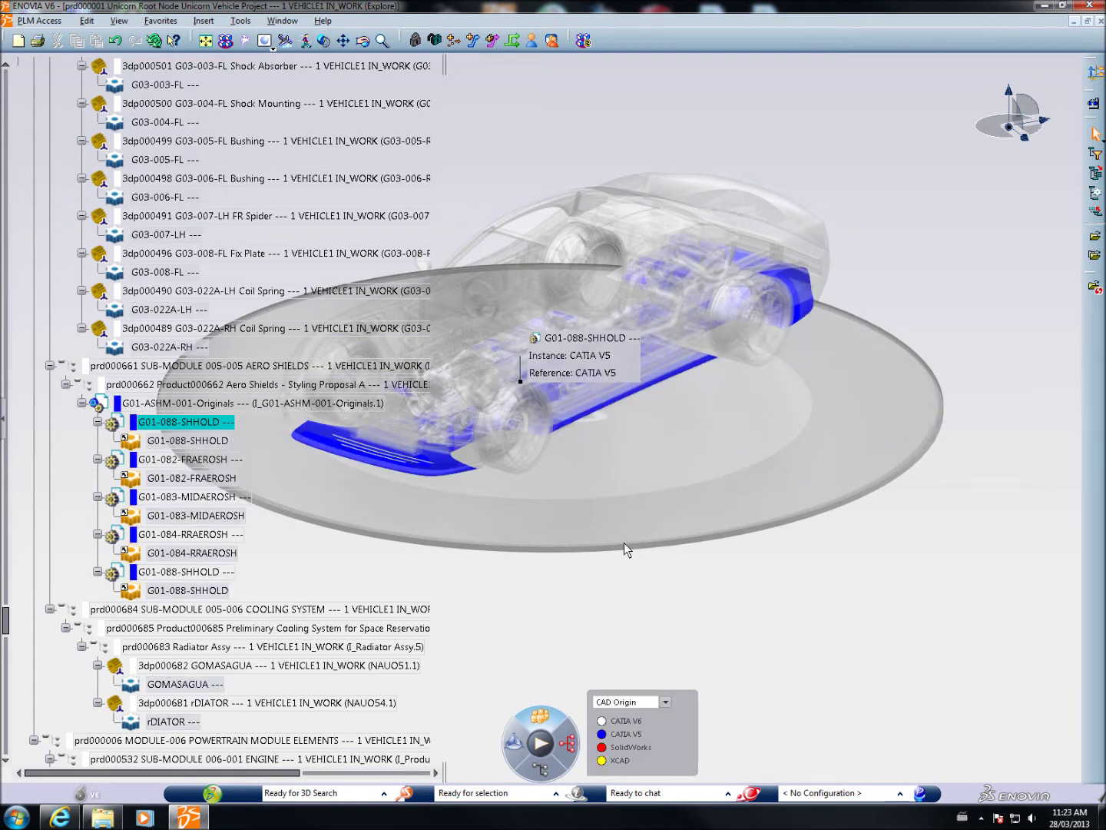
{"action": "mouse_move", "coordinate": [656, 517]}
{"action": "middle_mouse_down"}
{"action": "mouse_move", "coordinate": [659, 470]}
{"action": "mouse_move", "coordinate": [597, 350]}
{"action": "middle_mouse_up"}
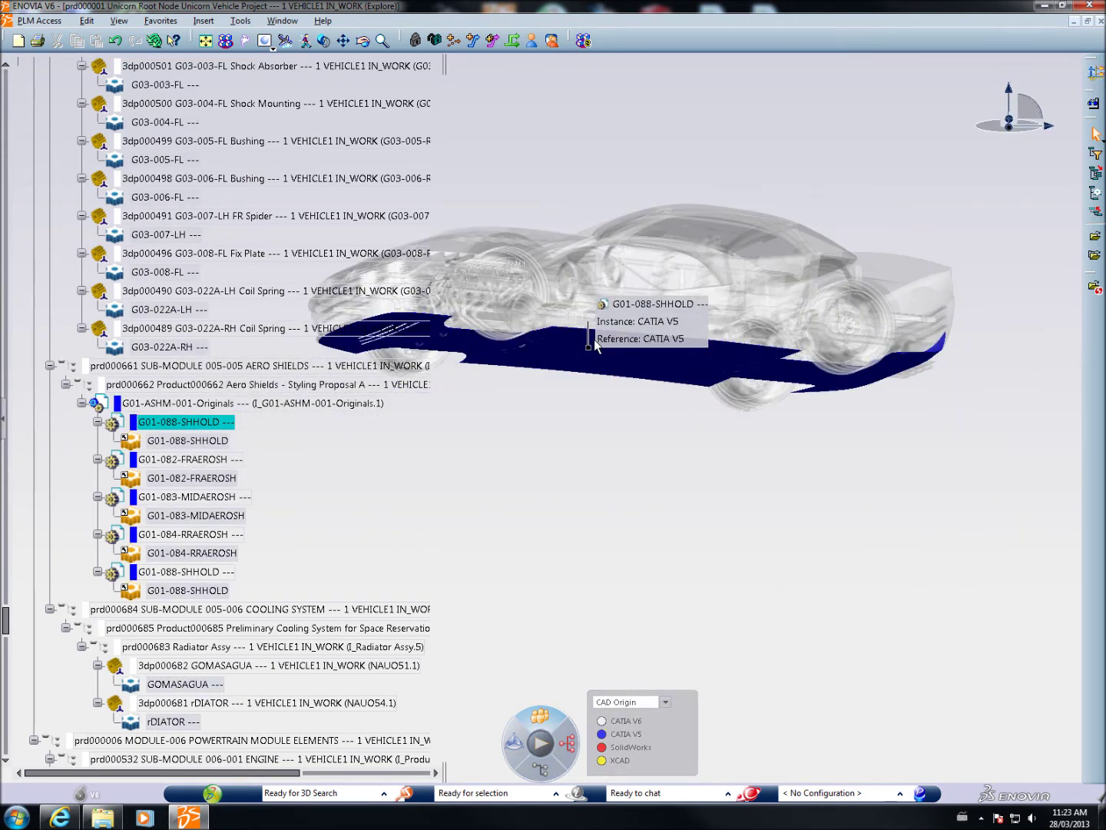
Step: Highlight the CATIA V5 and V6 parts, then turn colouring off and clear the selection
{"action": "left_click", "coordinate": [623, 733]}
{"action": "left_click", "coordinate": [627, 723]}
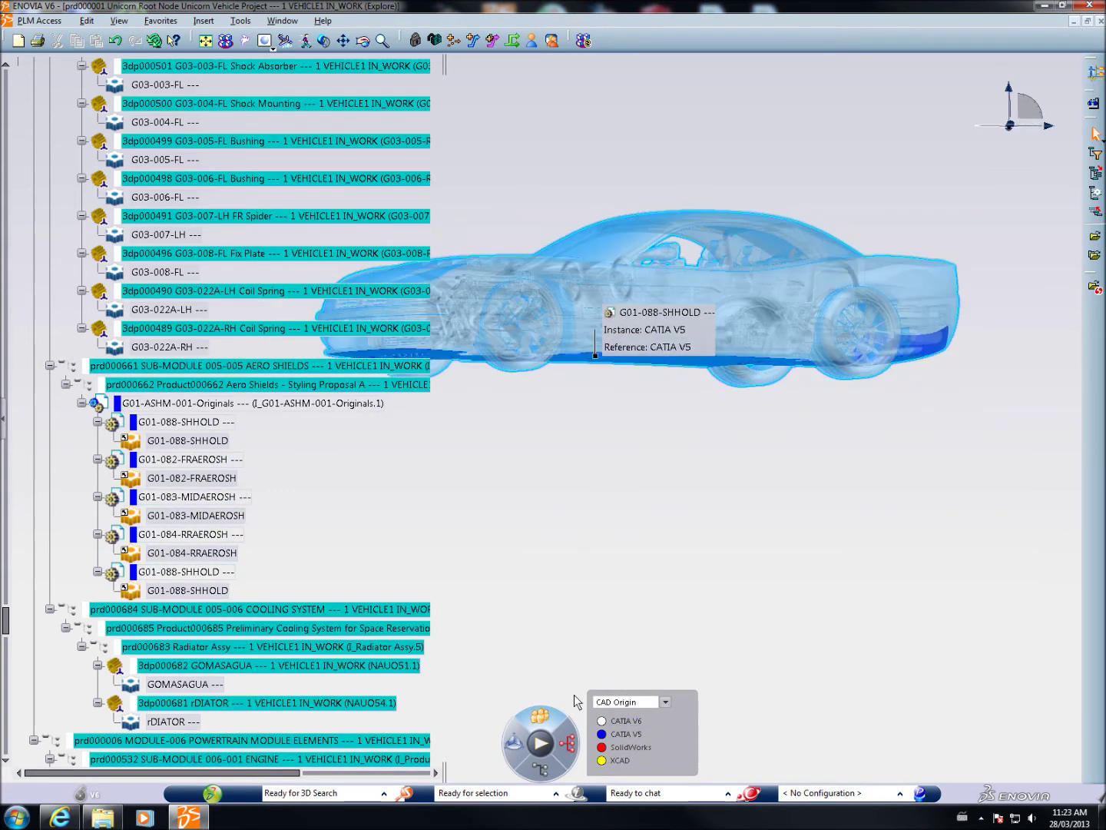
{"action": "left_click", "coordinate": [541, 715]}
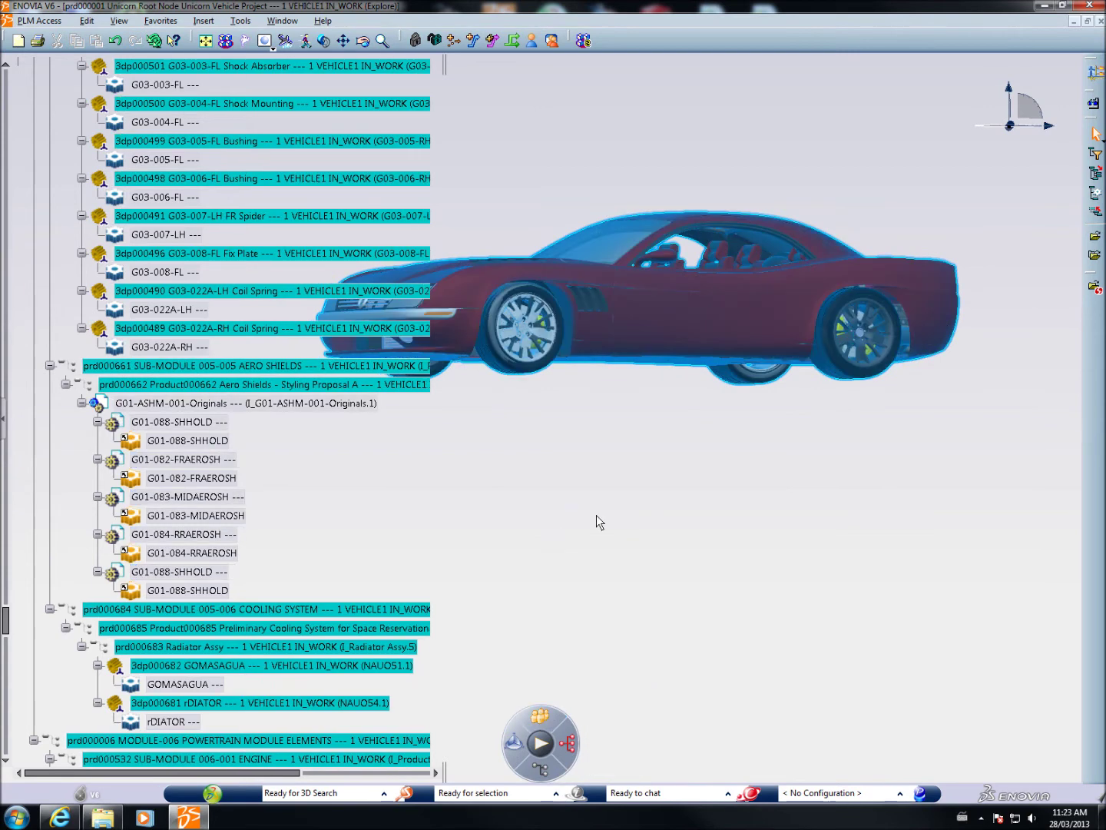
{"action": "left_click", "coordinate": [624, 573]}
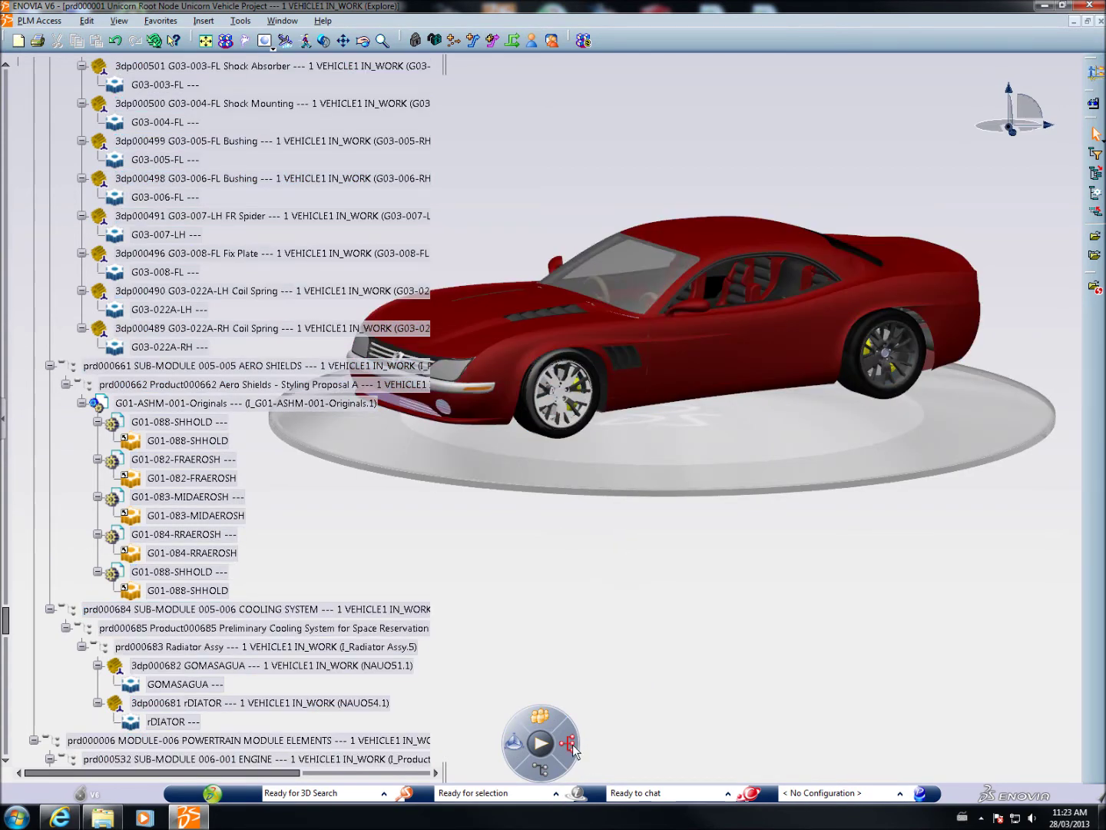
{"action": "left_click", "coordinate": [570, 743]}
{"action": "left_click", "coordinate": [713, 723]}
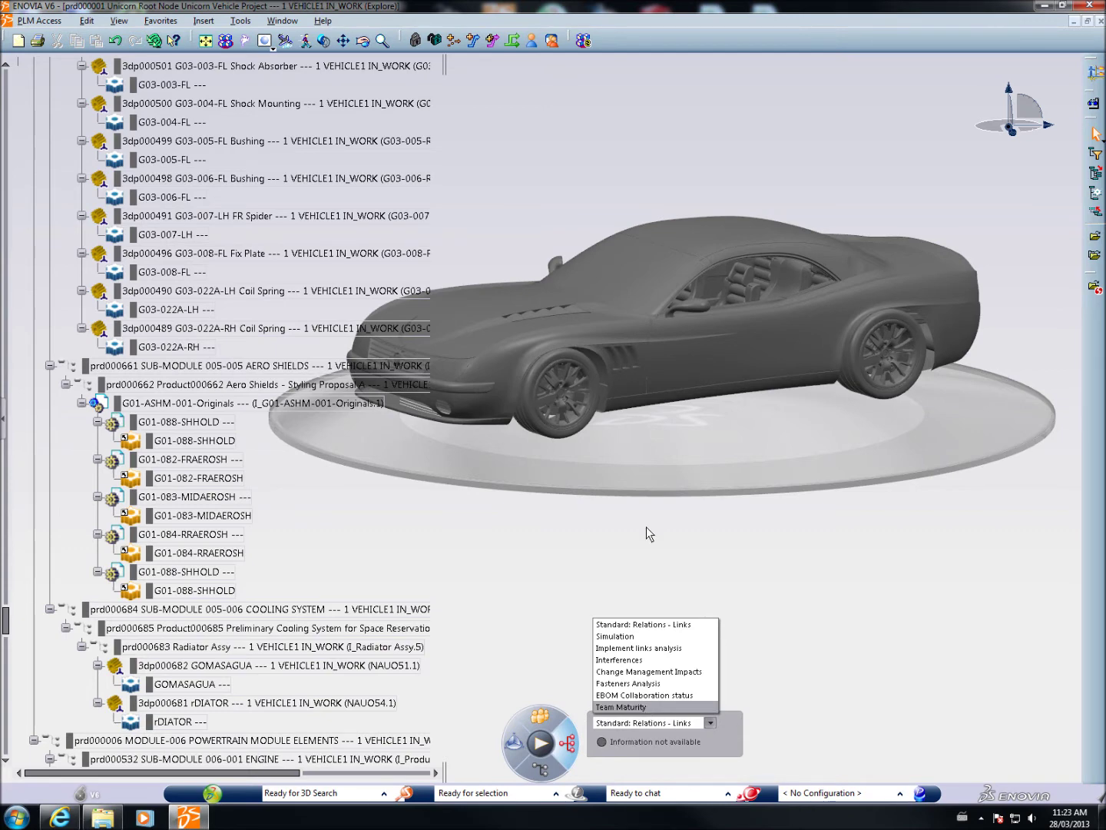
{"action": "key", "text": "Return"}
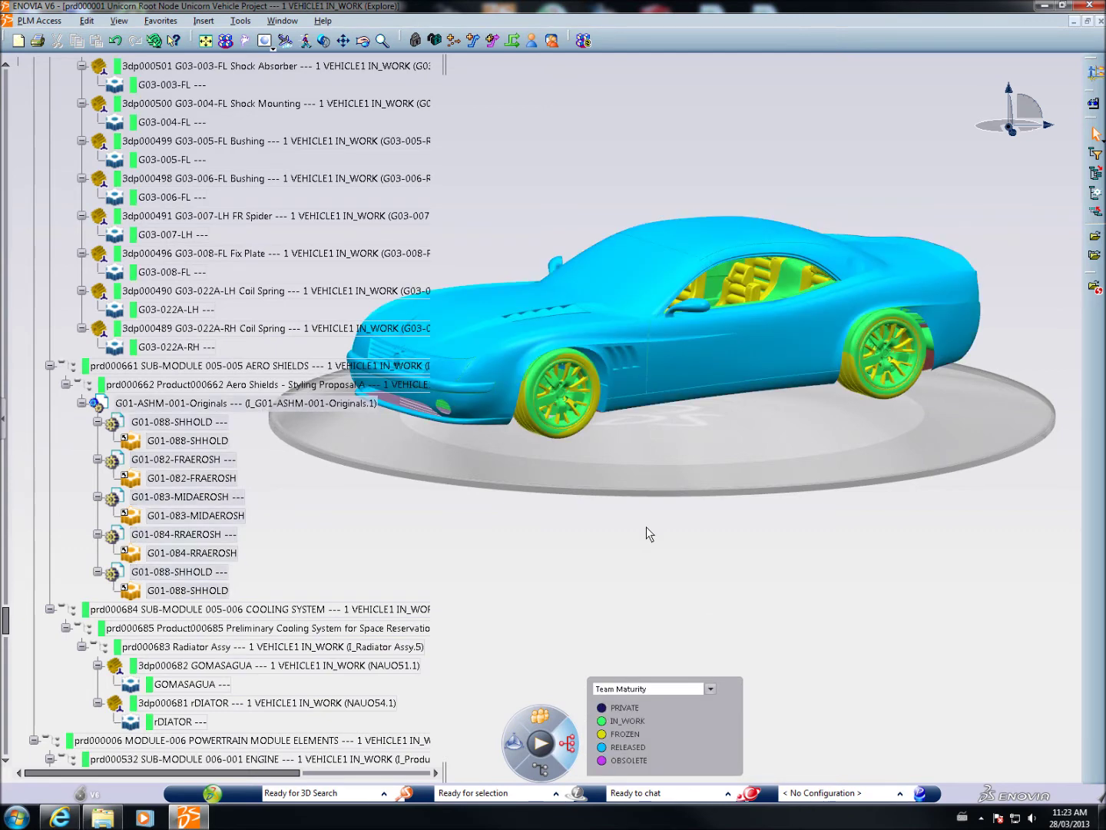
{"action": "left_click", "coordinate": [615, 723]}
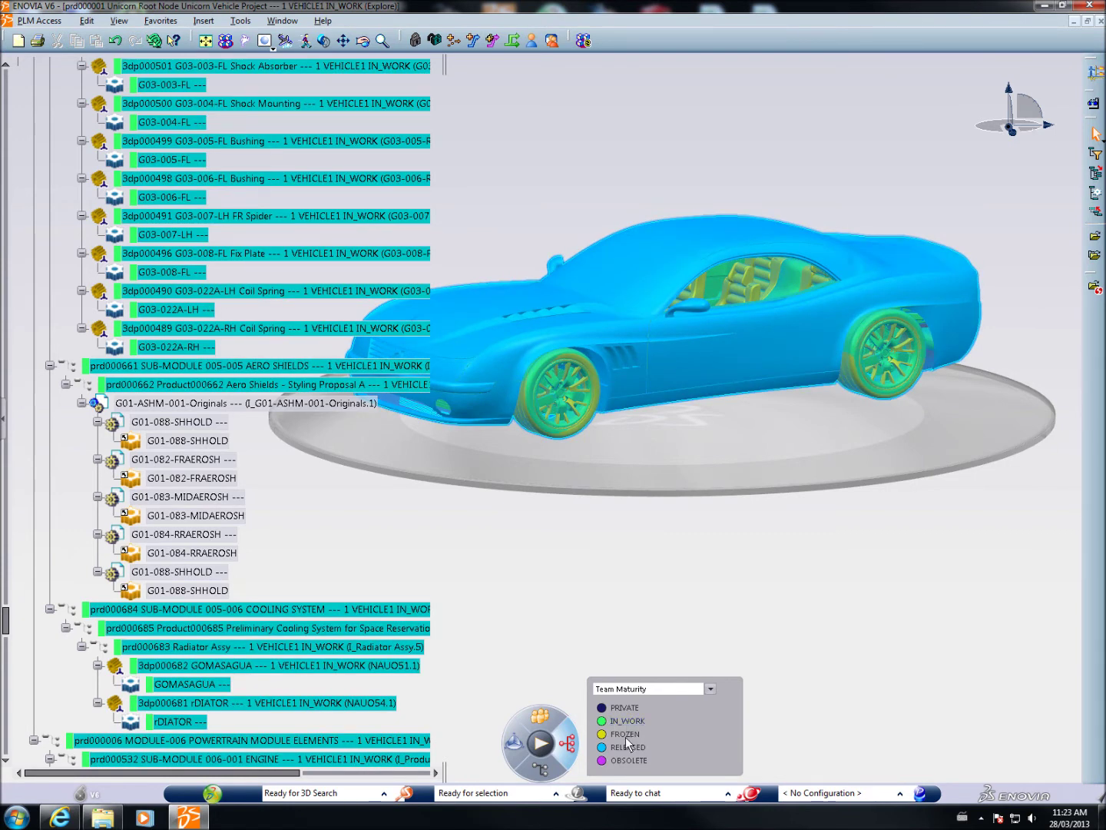
{"action": "left_click", "coordinate": [625, 736]}
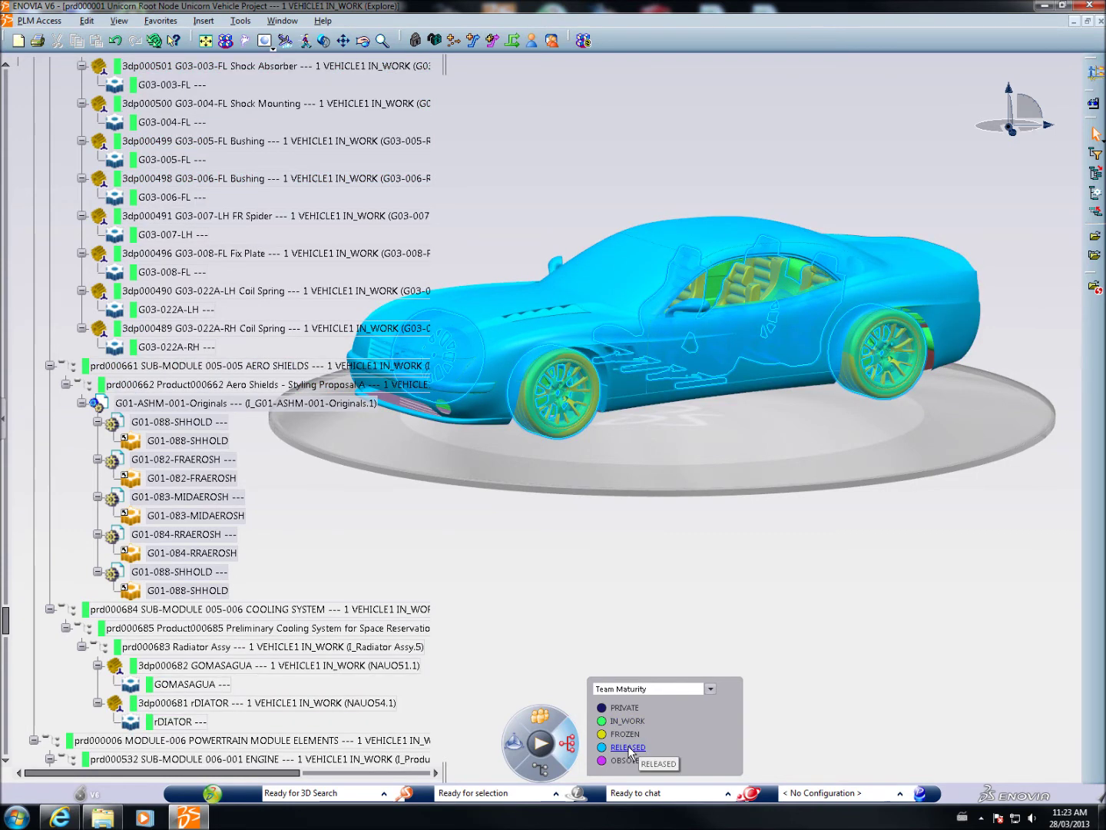
{"action": "left_click", "coordinate": [629, 747]}
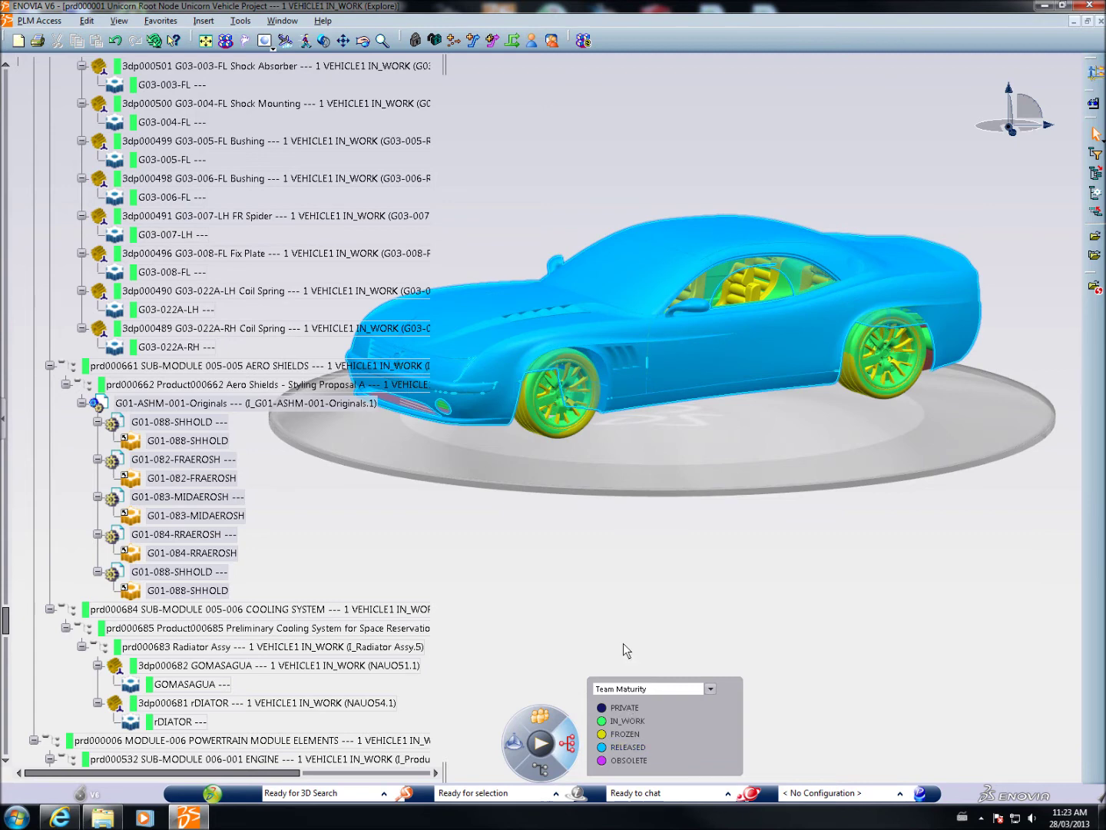
{"action": "left_click", "coordinate": [569, 748]}
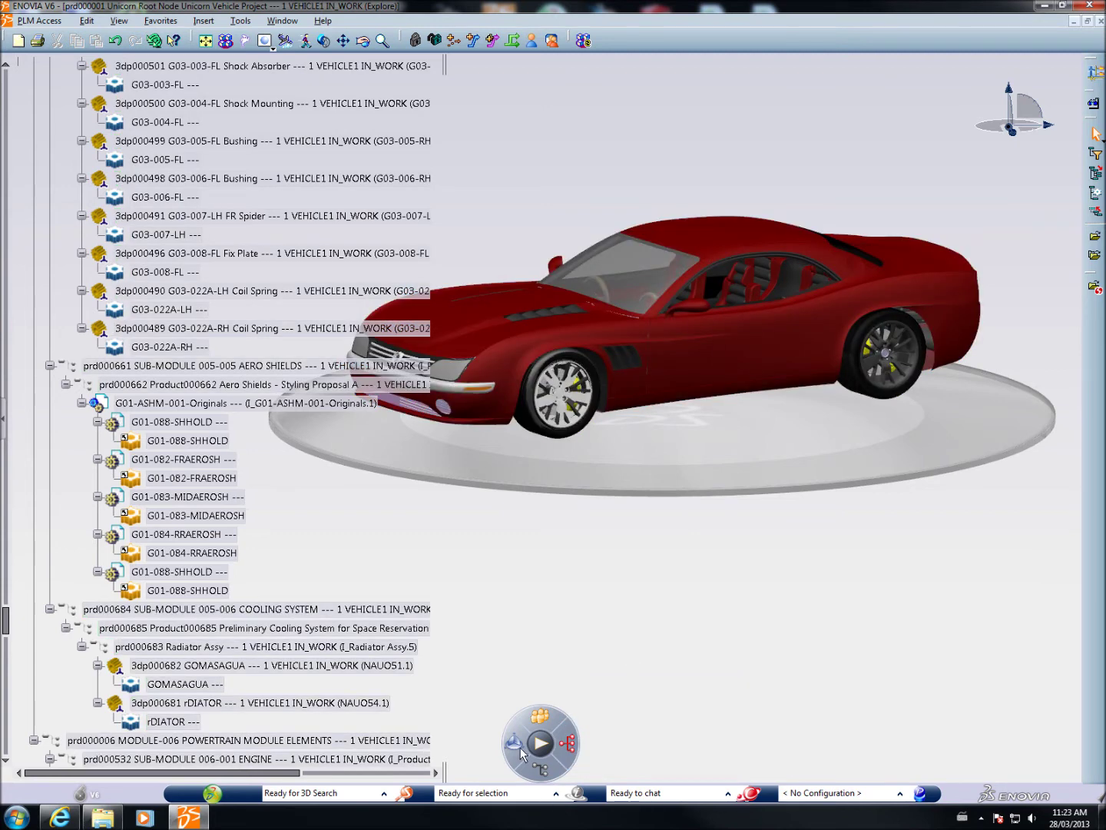
{"action": "left_click", "coordinate": [516, 747]}
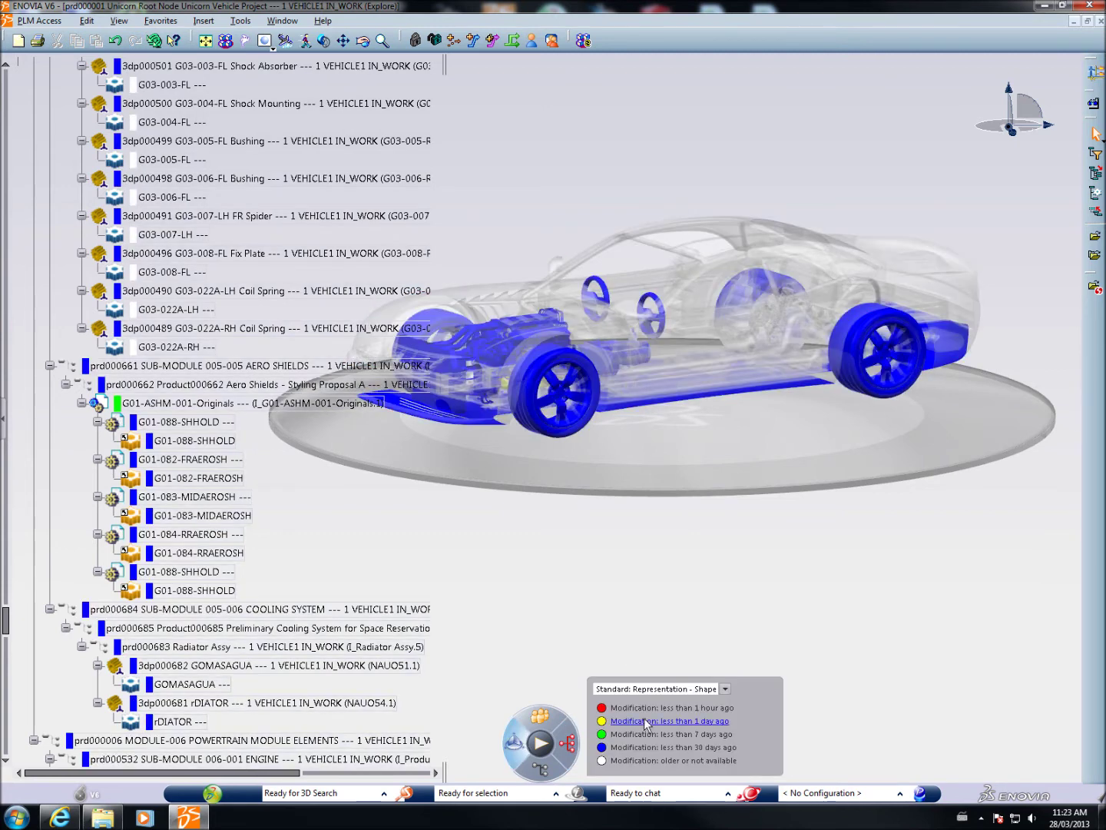
{"action": "left_click", "coordinate": [724, 688]}
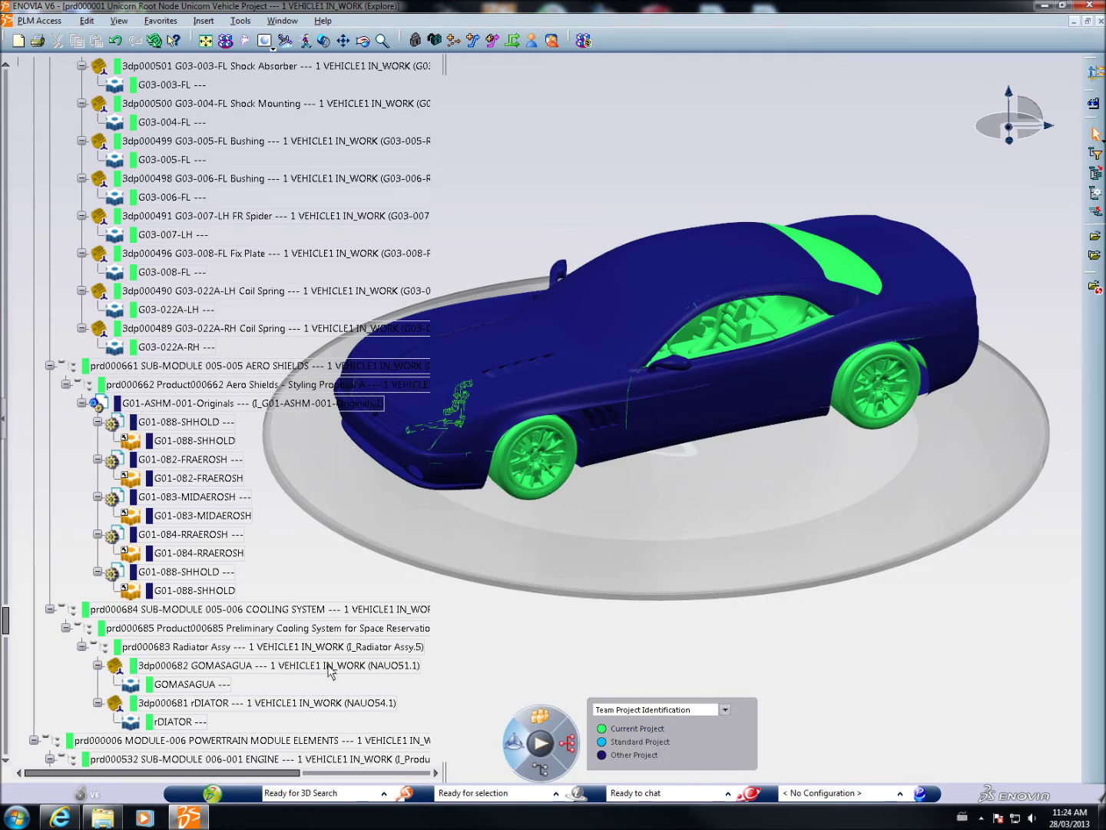
{"action": "left_click", "coordinate": [637, 756]}
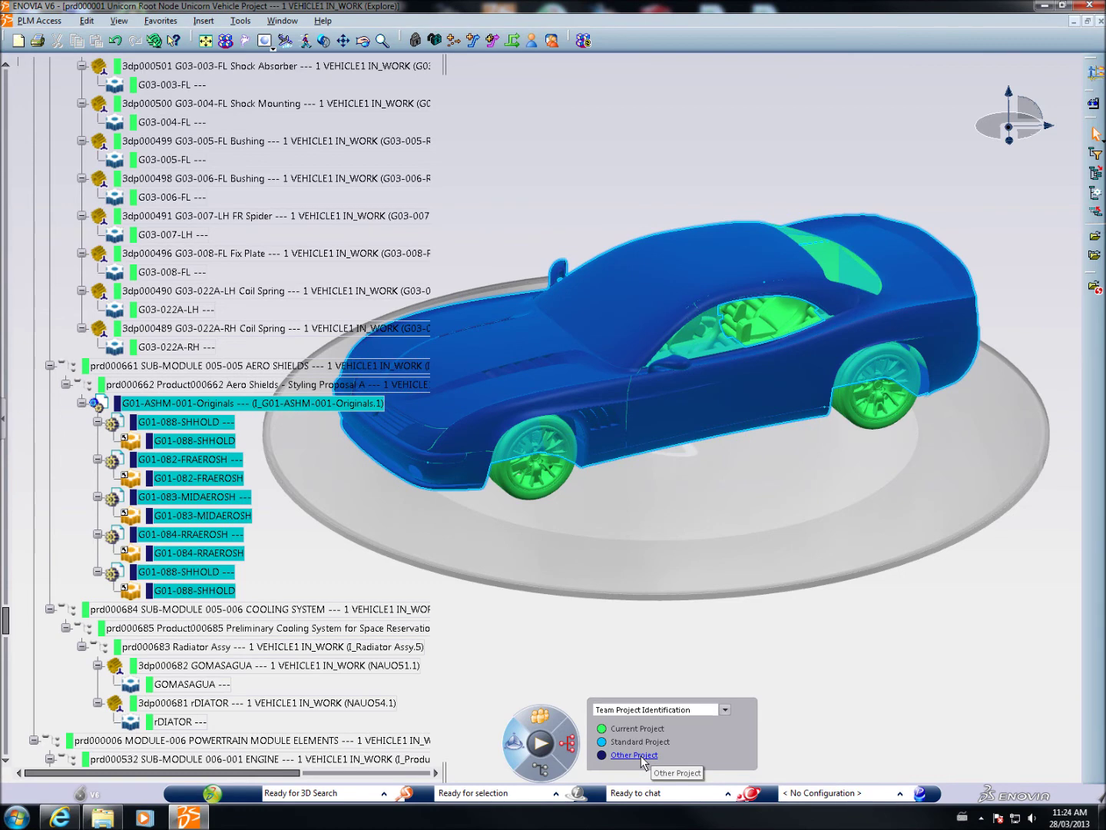
{"action": "left_click", "coordinate": [519, 742]}
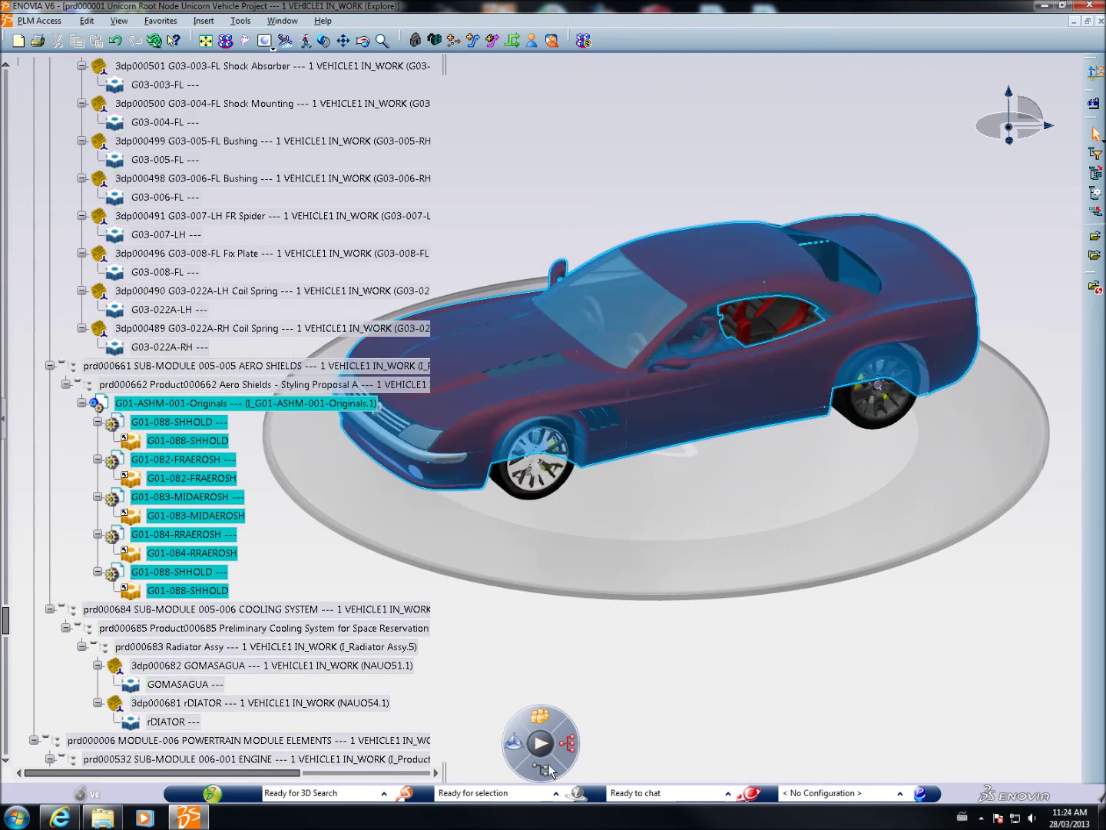
{"action": "left_click", "coordinate": [625, 750]}
{"action": "left_click", "coordinate": [542, 767]}
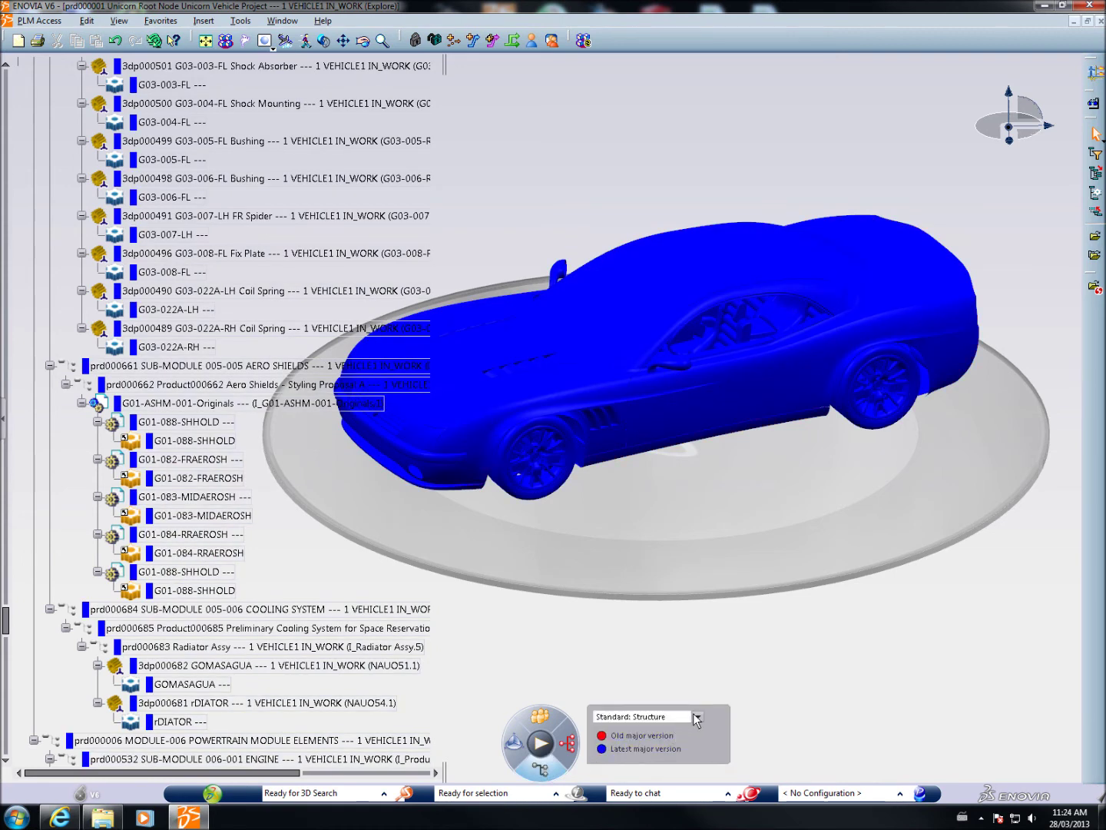
{"action": "left_click", "coordinate": [697, 716]}
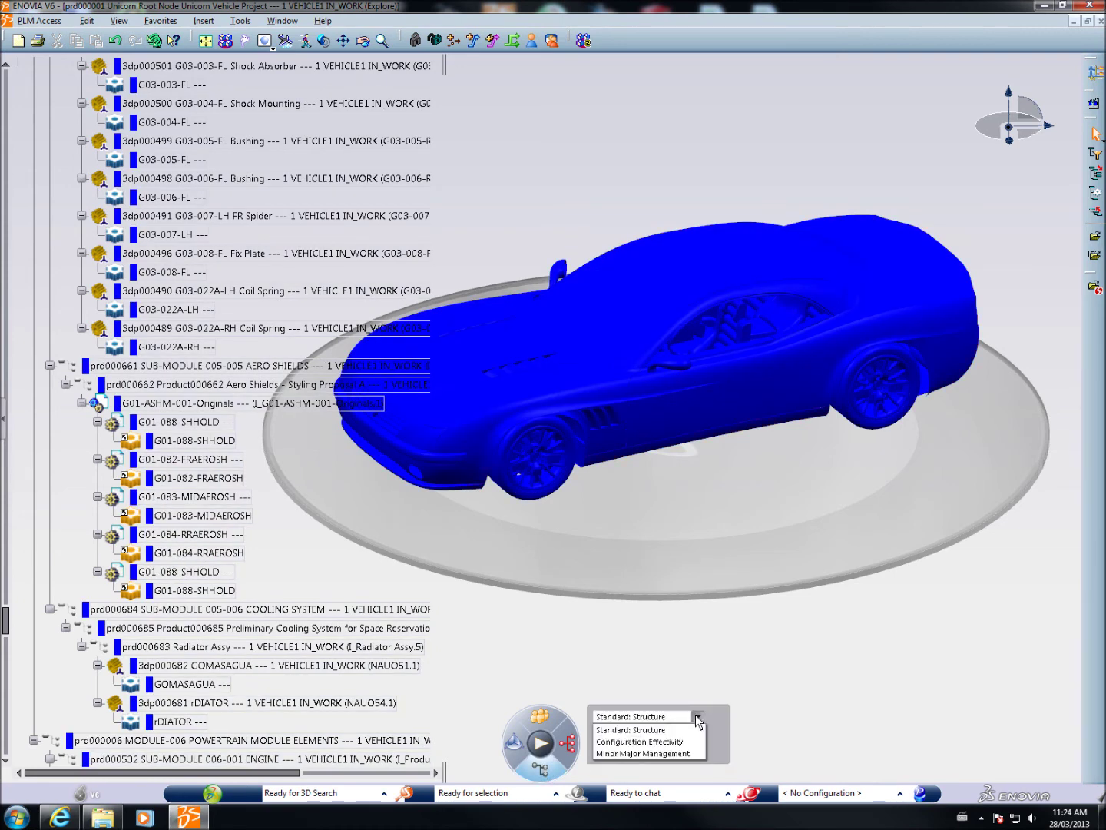
{"action": "left_click", "coordinate": [672, 727]}
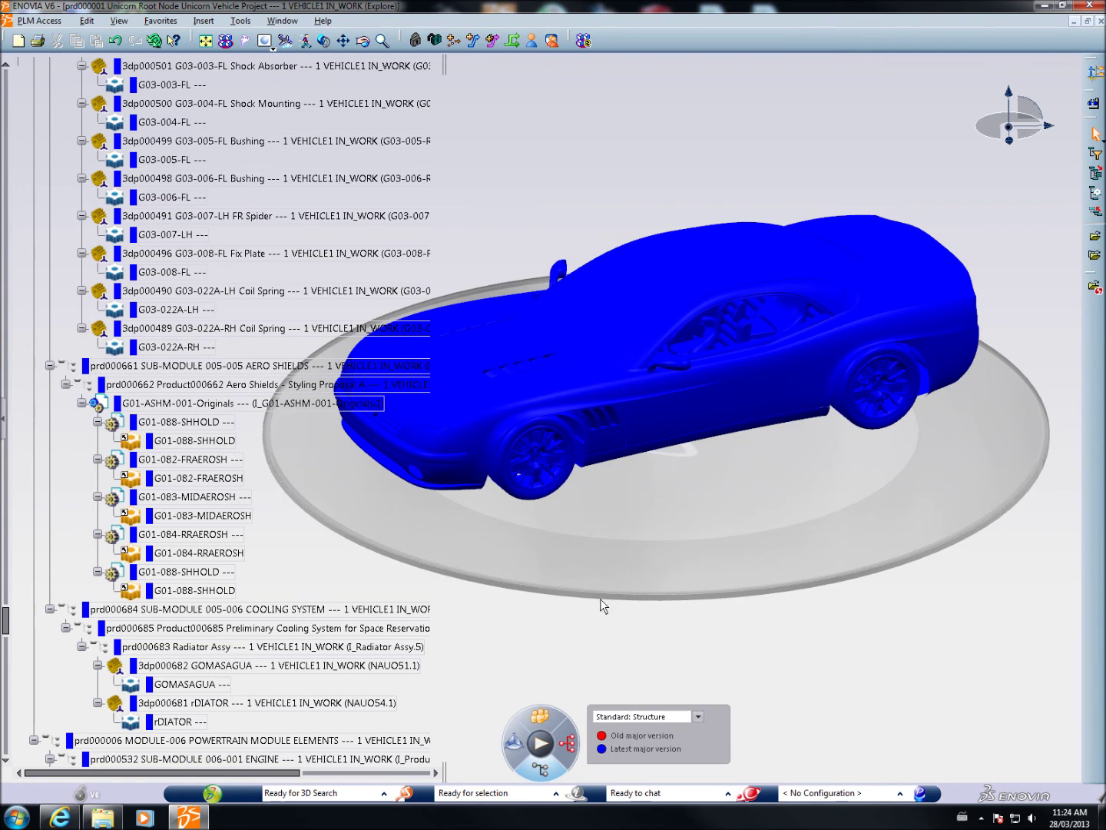
{"action": "mouse_move", "coordinate": [545, 551]}
{"action": "middle_mouse_down"}
{"action": "mouse_move", "coordinate": [820, 227]}
{"action": "mouse_move", "coordinate": [587, 528]}
{"action": "middle_mouse_up"}
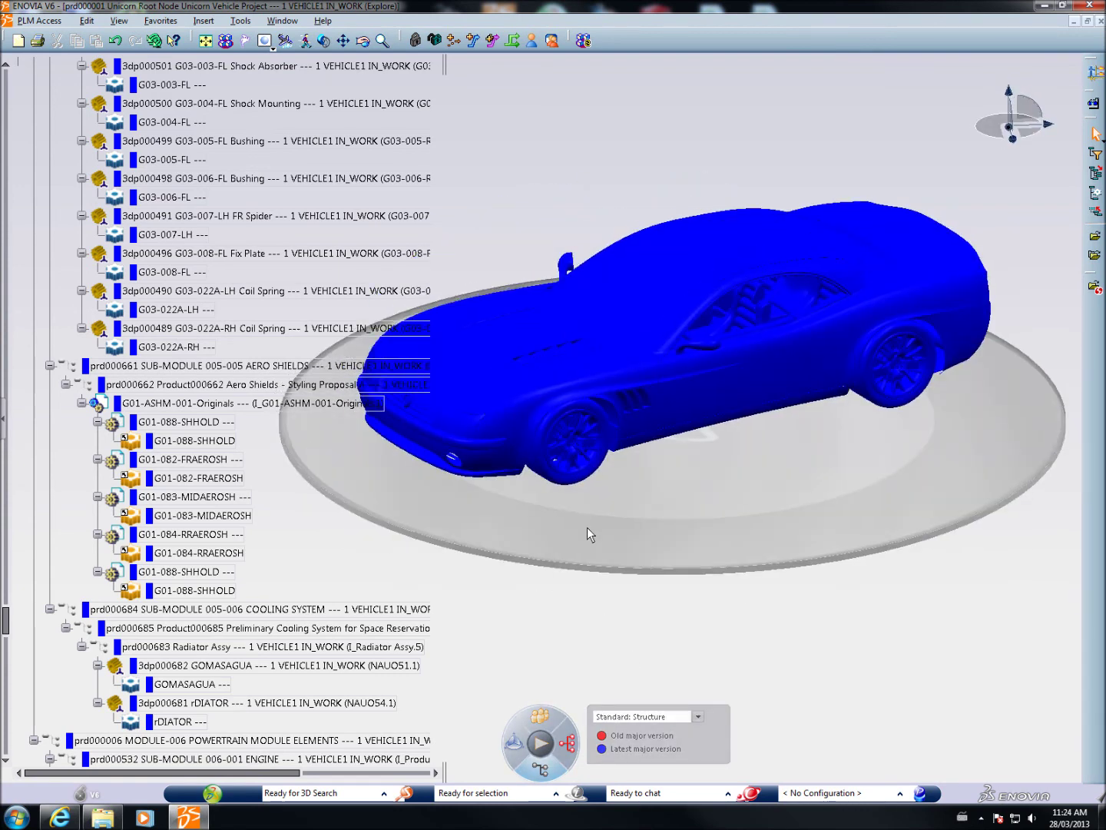
{"action": "left_click", "coordinate": [540, 769]}
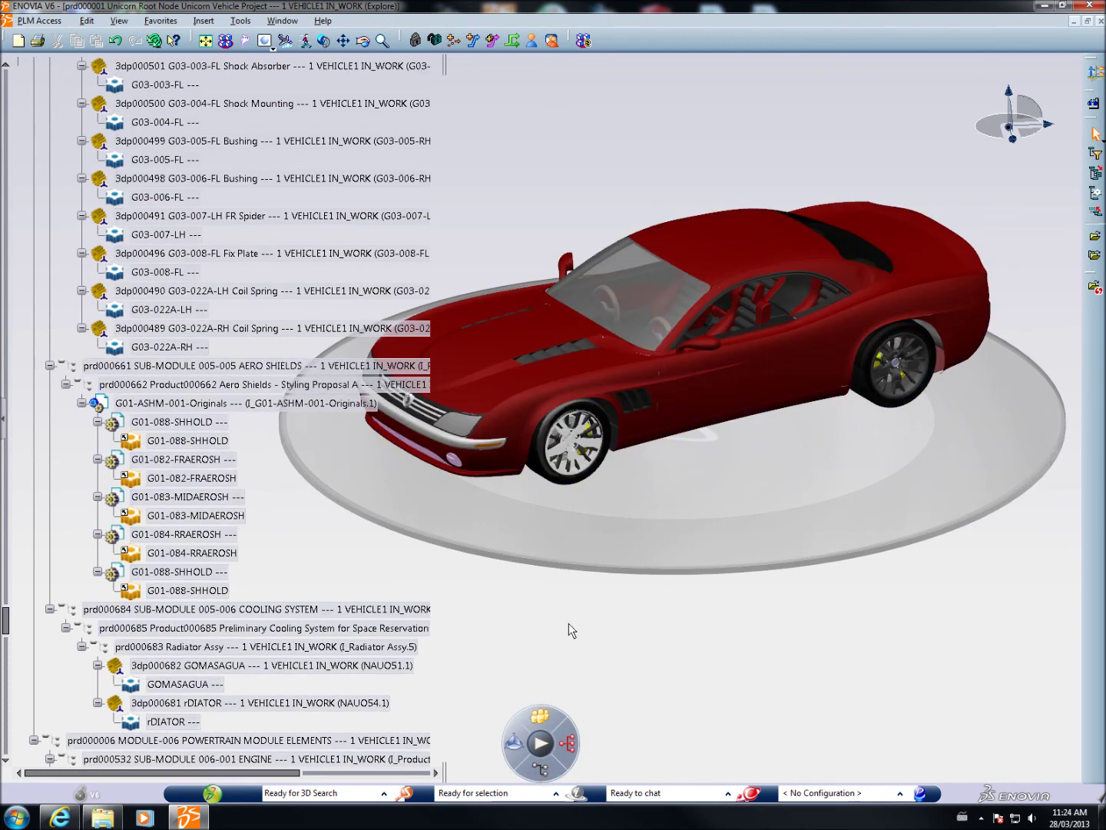
{"action": "middle_click_drag", "start_coordinate": [591, 544], "coordinate": [557, 619]}
{"action": "middle_click_drag", "start_coordinate": [623, 620], "coordinate": [643, 595], "text": "ctrl"}
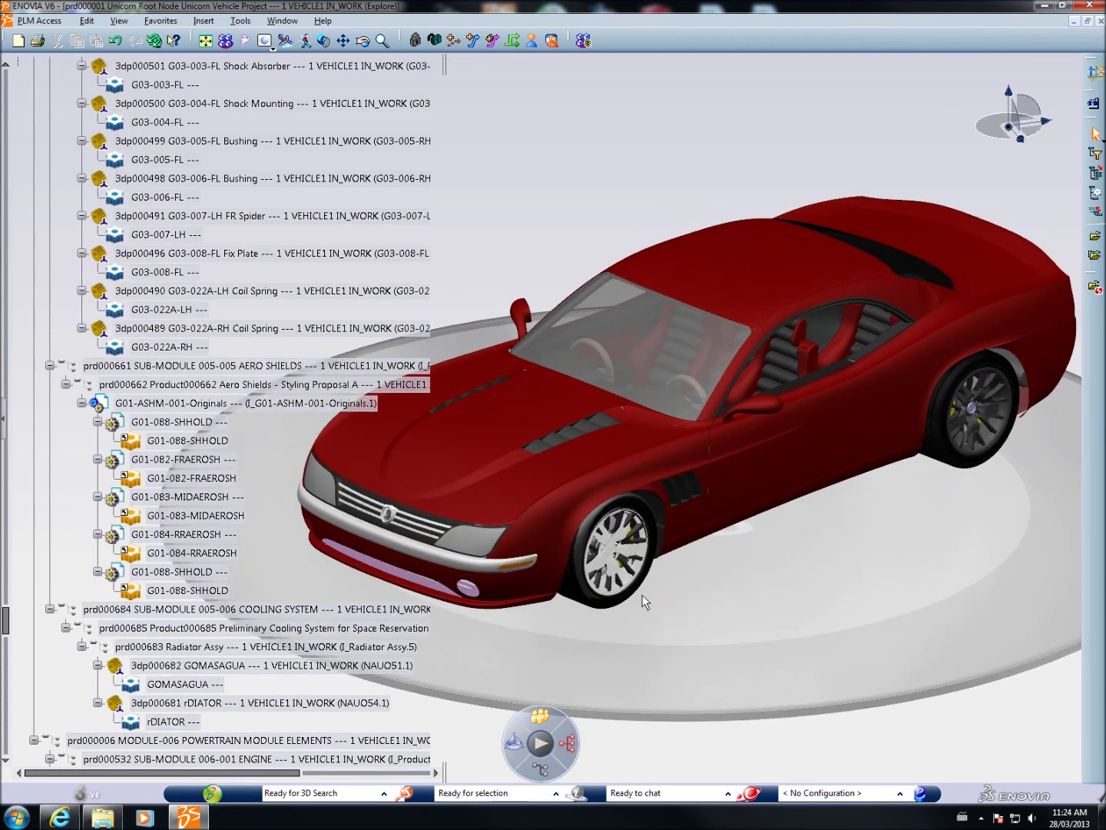